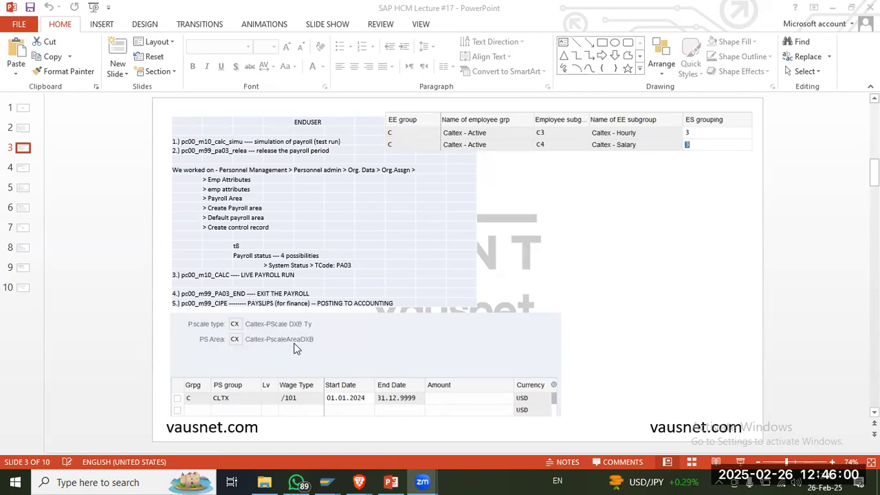
Step: Show slide 4 with the payroll posting path, and switch to SAP Easy Access to expand the Human Resources folder
{"action": "left_click", "coordinate": [20, 170]}
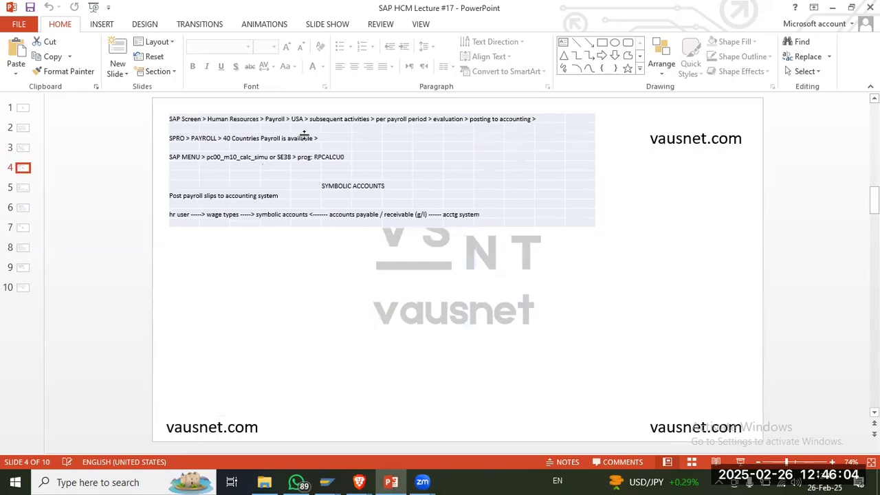
{"action": "left_click", "coordinate": [327, 481]}
{"action": "left_click", "coordinate": [379, 432]}
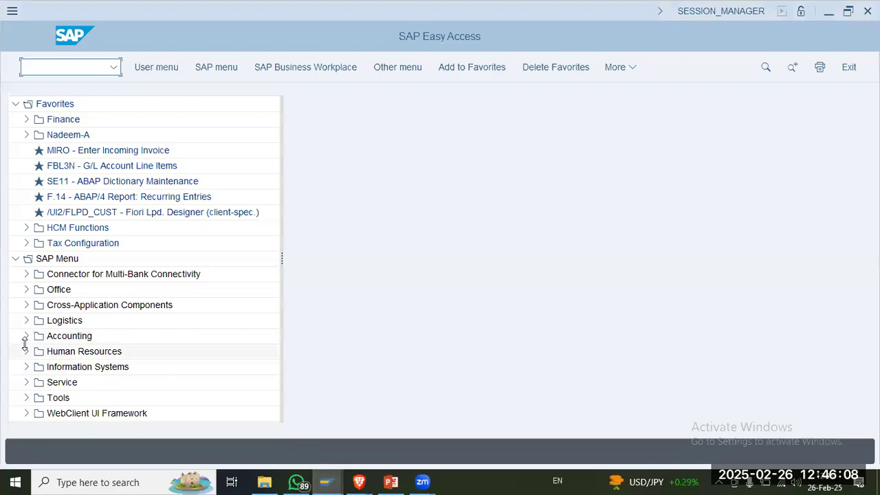
{"action": "left_click", "coordinate": [26, 351]}
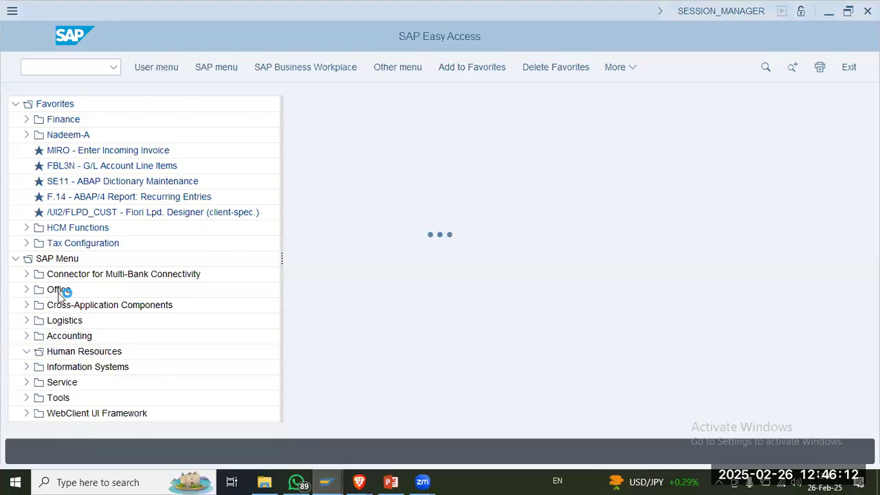
{"action": "left_click", "coordinate": [326, 482]}
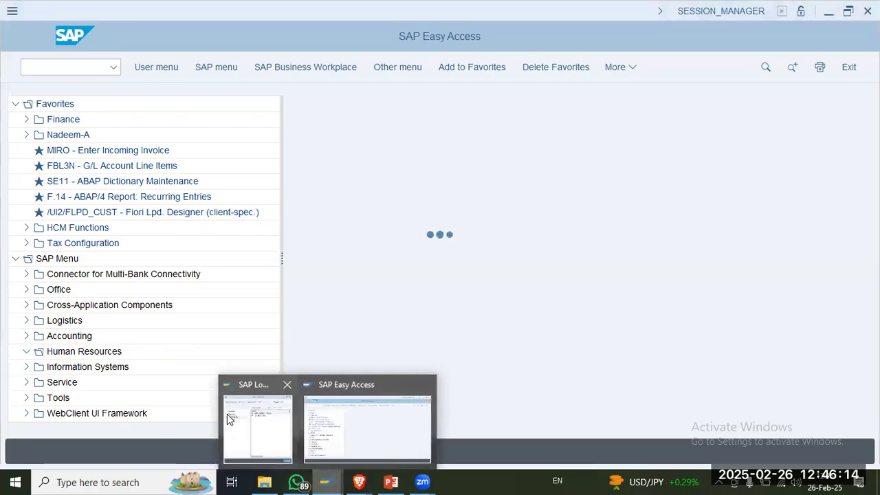
{"action": "left_click", "coordinate": [270, 416]}
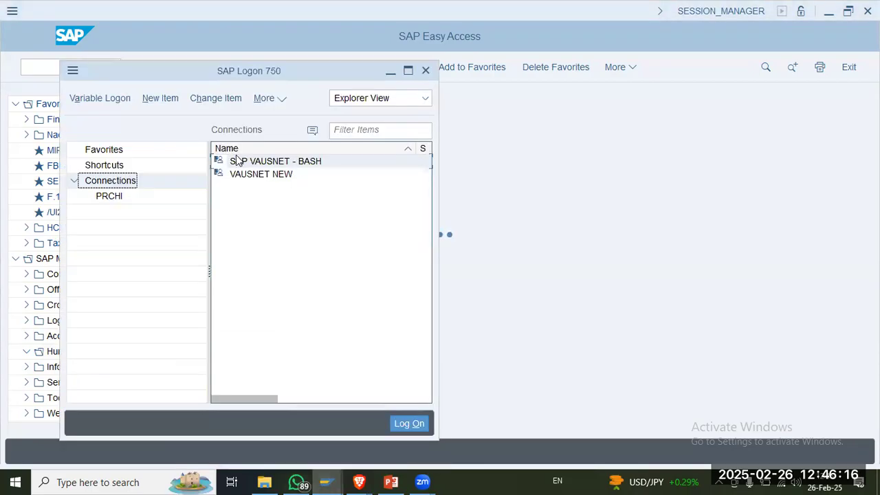
{"action": "left_click", "coordinate": [390, 71]}
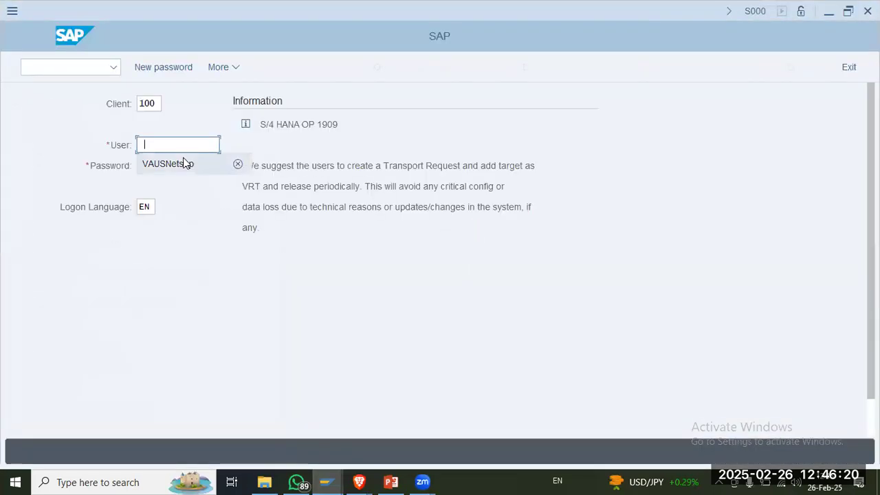
{"action": "left_click", "coordinate": [183, 163]}
{"action": "key", "text": "Tab"}
{"action": "key", "text": "Return"}
{"action": "left_click", "coordinate": [280, 249]}
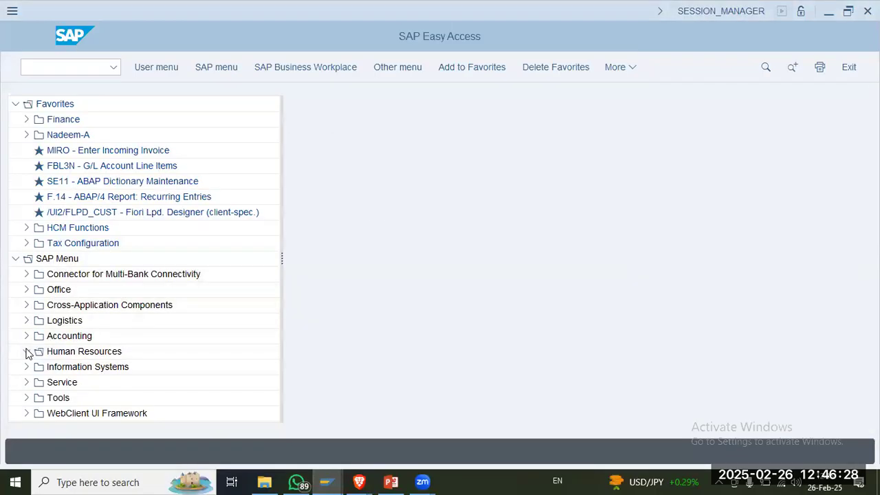
Step: Expand Human Resources > Payroll > Americas > USA in the SAP menu tree, checking the path against slide 4 in PowerPoint
{"action": "left_click", "coordinate": [27, 351]}
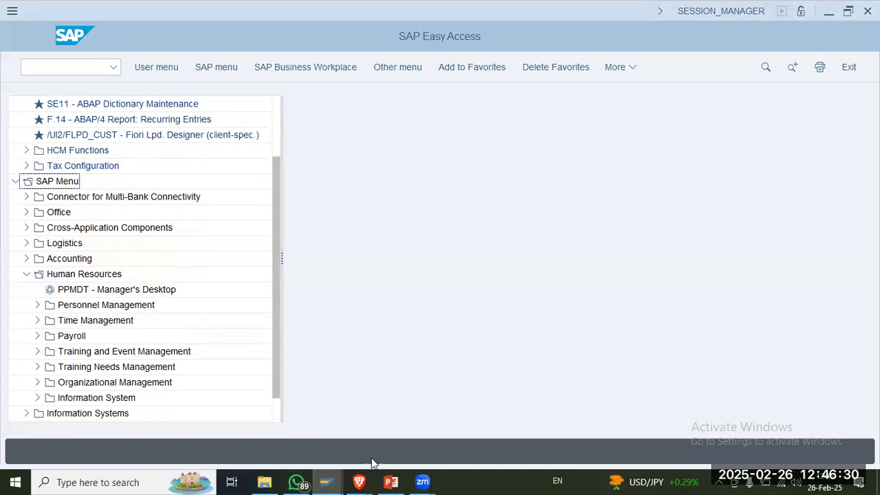
{"action": "left_click", "coordinate": [390, 482]}
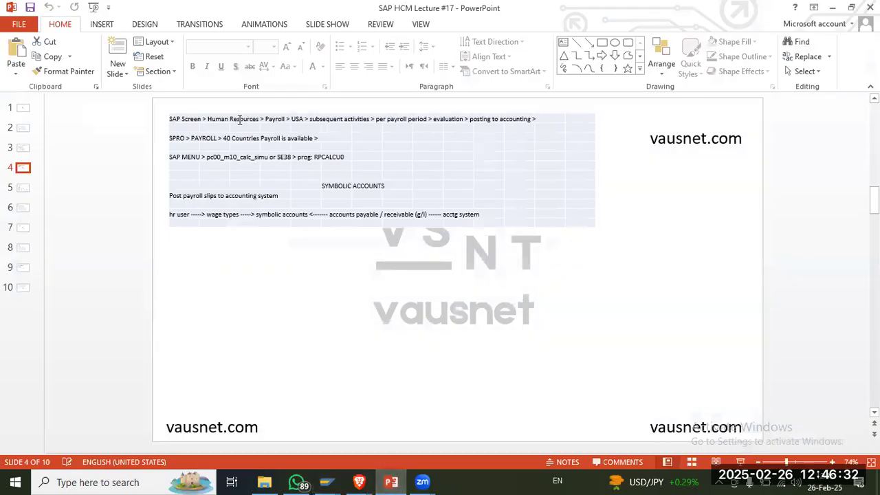
{"action": "key", "text": "alt+Tab"}
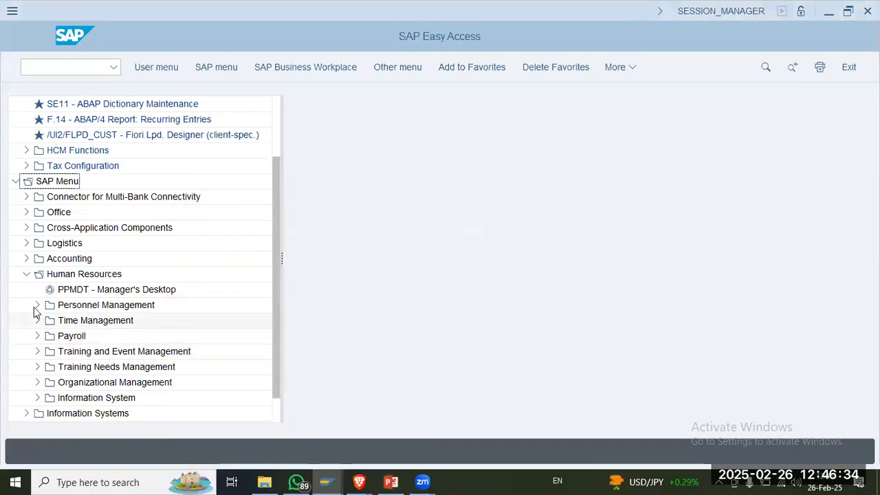
{"action": "left_click", "coordinate": [37, 335]}
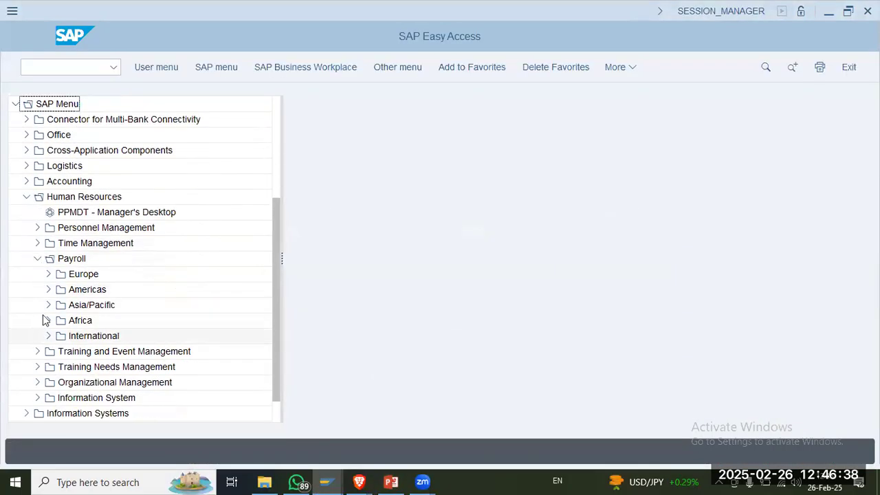
{"action": "left_click", "coordinate": [48, 290]}
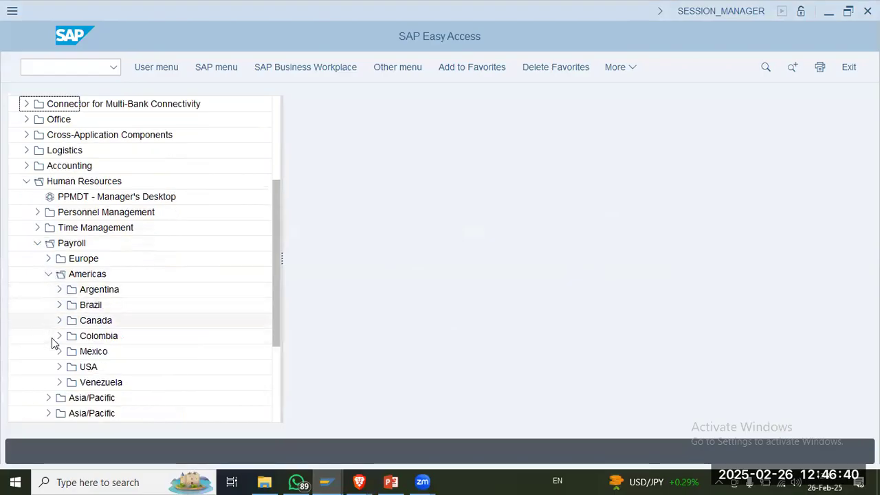
{"action": "left_click", "coordinate": [59, 351]}
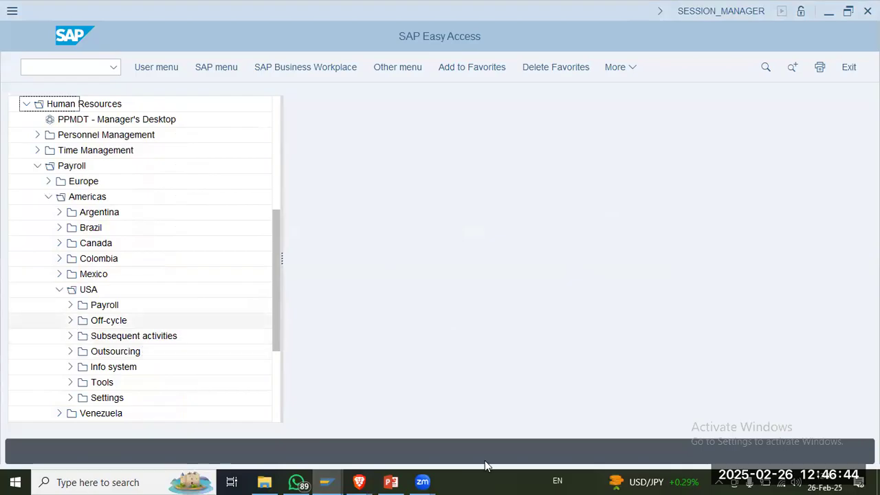
Step: Decline the detailed description of the connection error, and expand Subsequent activities under the USA payroll folder
{"action": "left_click", "coordinate": [390, 482]}
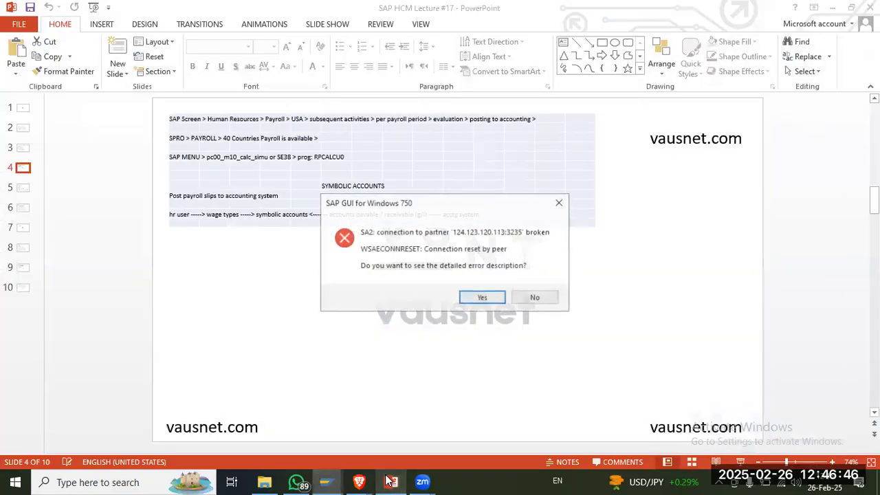
{"action": "left_click", "coordinate": [390, 482]}
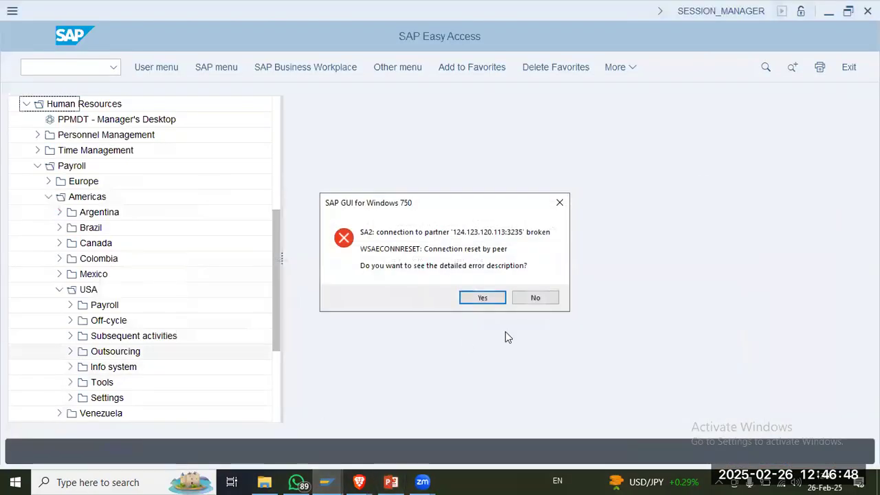
{"action": "left_click", "coordinate": [532, 297]}
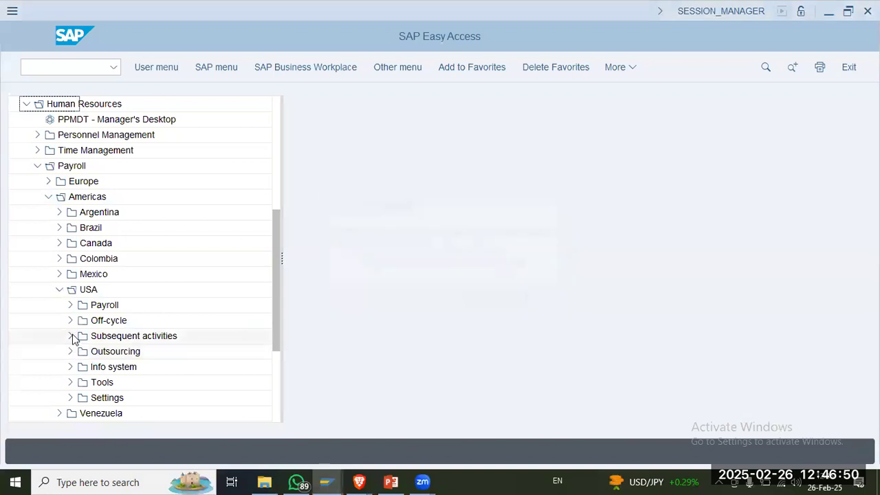
{"action": "left_click", "coordinate": [70, 335]}
{"action": "left_click", "coordinate": [146, 354]}
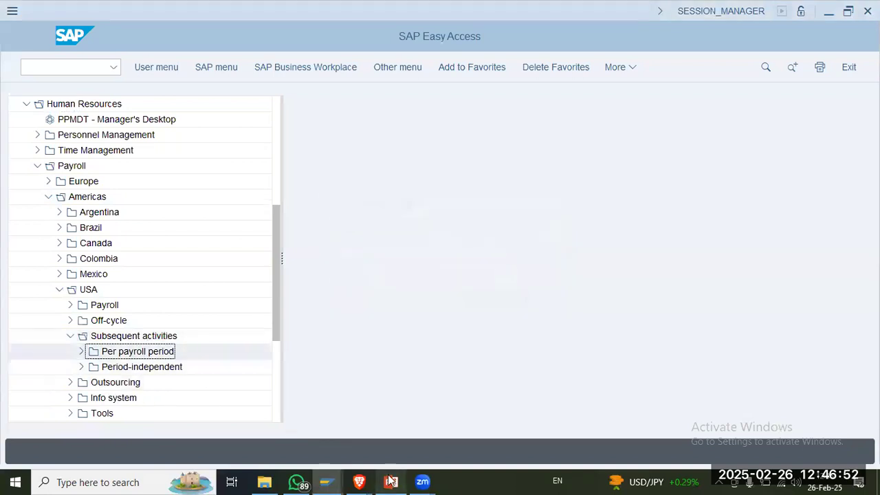
Step: Check the menu path on the PowerPoint slide, and expand Per payroll period and its Evaluation folder in SAP
{"action": "left_click", "coordinate": [390, 482]}
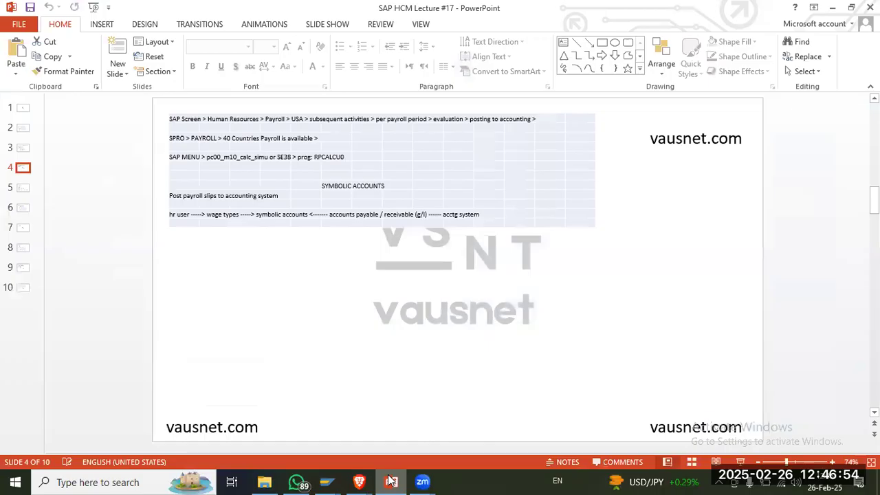
{"action": "left_click", "coordinate": [389, 482]}
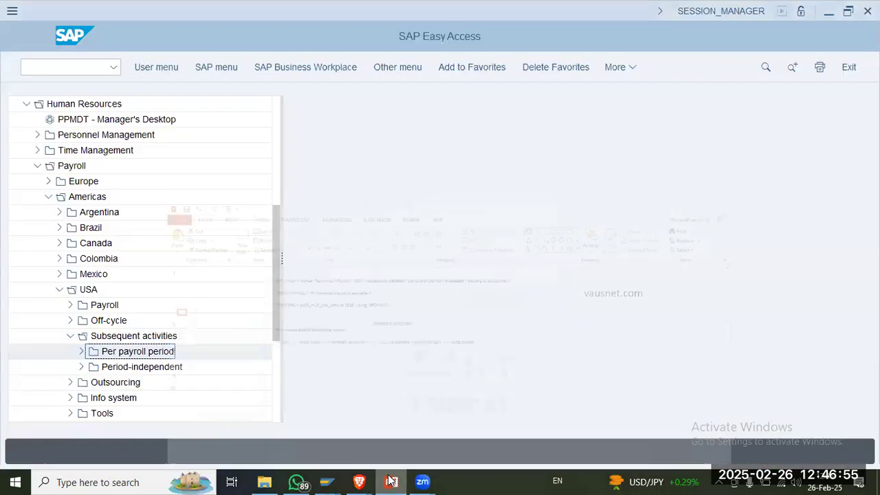
{"action": "left_click", "coordinate": [79, 351]}
{"action": "left_click", "coordinate": [93, 366]}
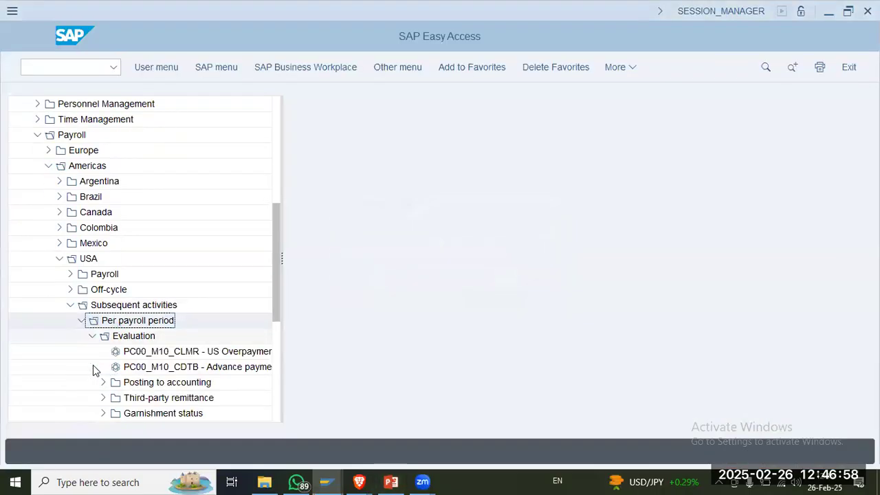
Step: Widen the SAP menu tree and expand the Posting to accounting folder under Evaluation, following the path on the slide
{"action": "left_click", "coordinate": [390, 482]}
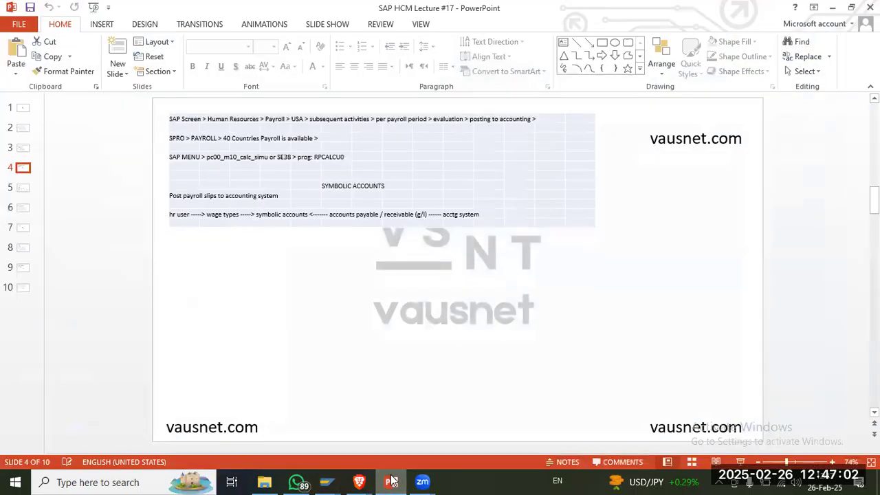
{"action": "left_click", "coordinate": [390, 481]}
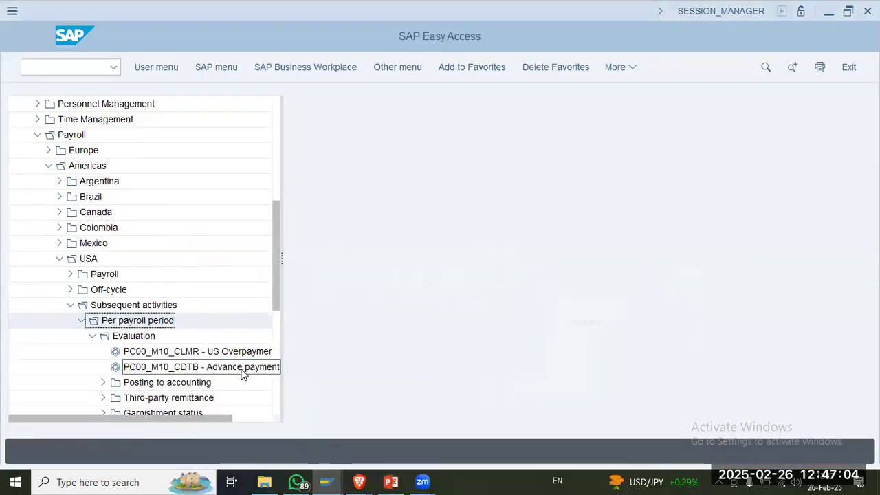
{"action": "left_click", "coordinate": [167, 382]}
{"action": "left_click_drag", "start_coordinate": [276, 245], "coordinate": [389, 244]}
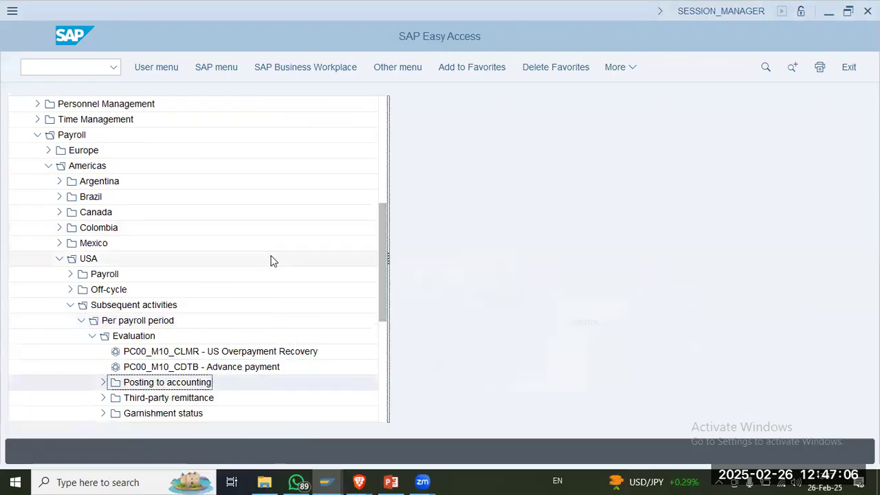
{"action": "scroll", "coordinate": [271, 259], "scroll_direction": "down", "scroll_amount": 3}
{"action": "left_click", "coordinate": [103, 243]}
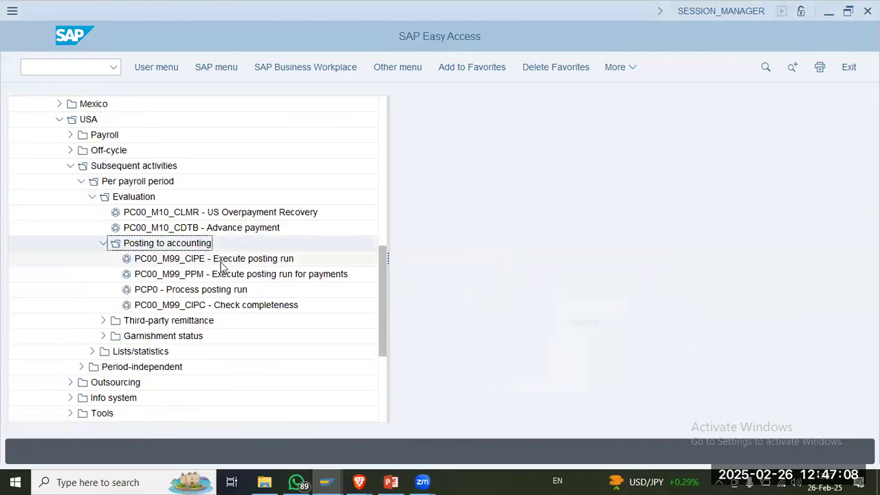
Step: Review the Posting to accounting transactions: PC00_M99_CIPE, PC00_M99_PPM, PCP0 and PC00_M99_CIPC
{"action": "left_click", "coordinate": [235, 258]}
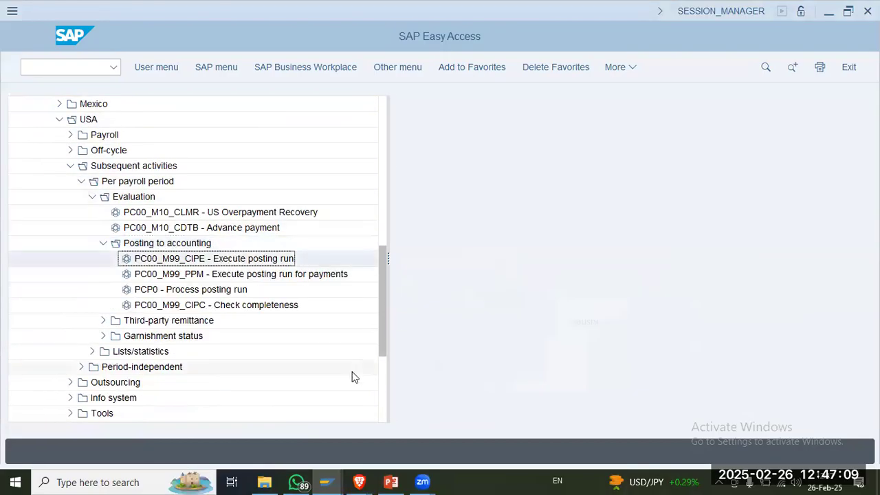
{"action": "left_click", "coordinate": [236, 309]}
{"action": "left_click", "coordinate": [235, 259]}
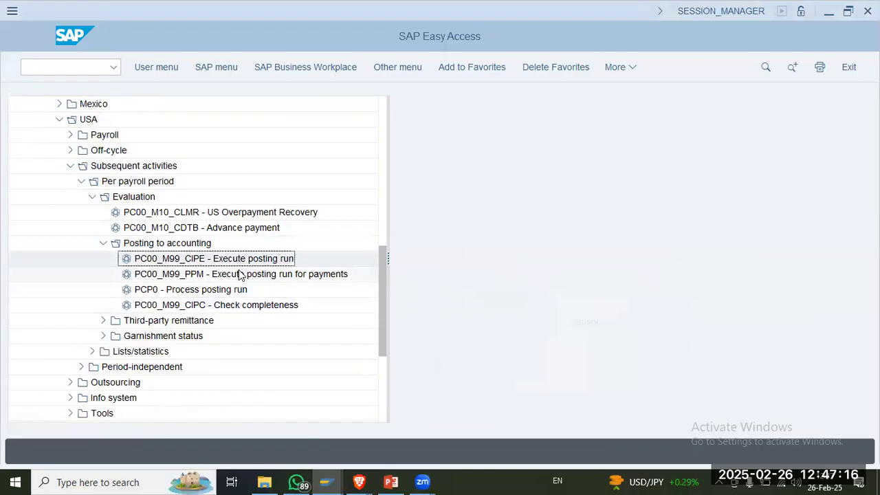
{"action": "left_click", "coordinate": [236, 274]}
{"action": "left_click", "coordinate": [239, 290]}
{"action": "left_click", "coordinate": [240, 307]}
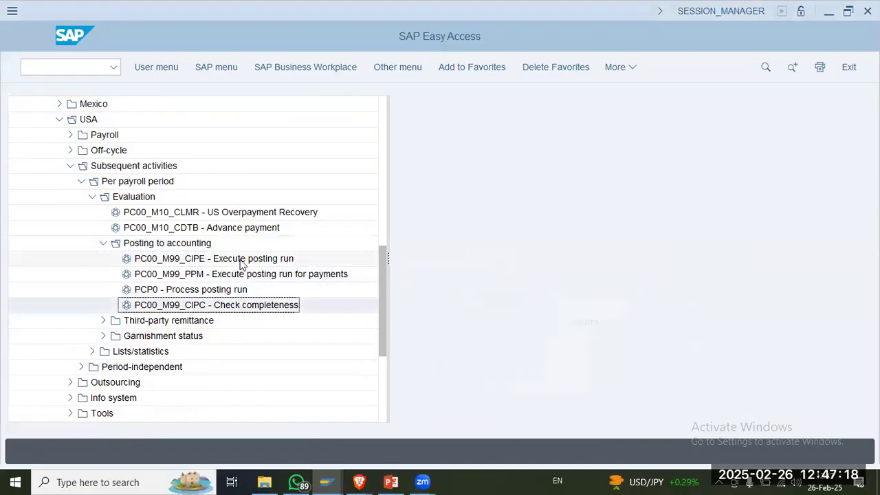
{"action": "left_click", "coordinate": [240, 260]}
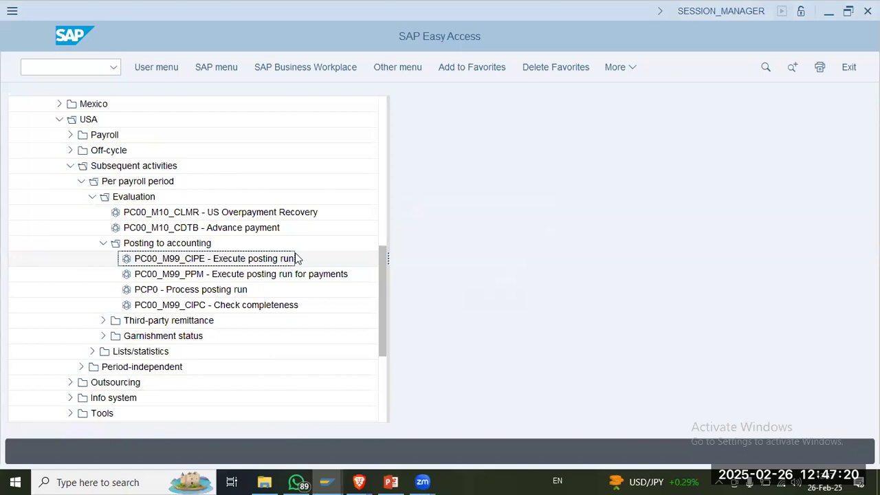
{"action": "left_click", "coordinate": [269, 276]}
{"action": "left_click", "coordinate": [221, 293]}
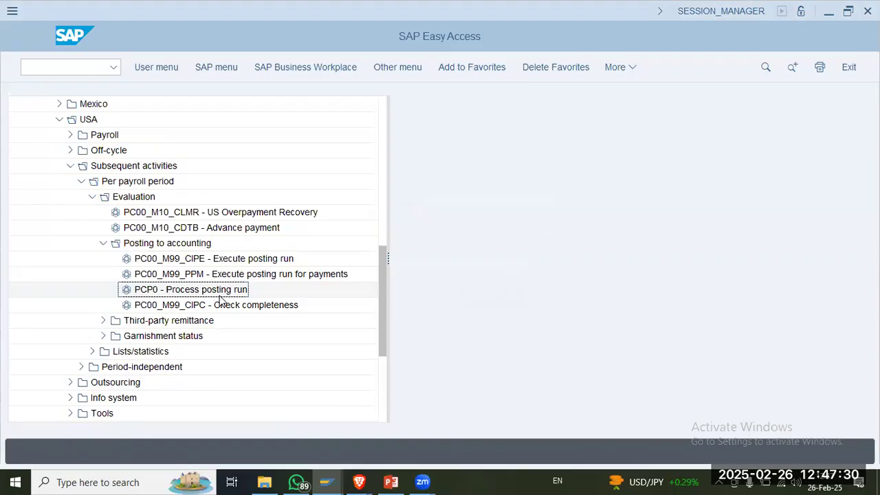
{"action": "left_click", "coordinate": [228, 306]}
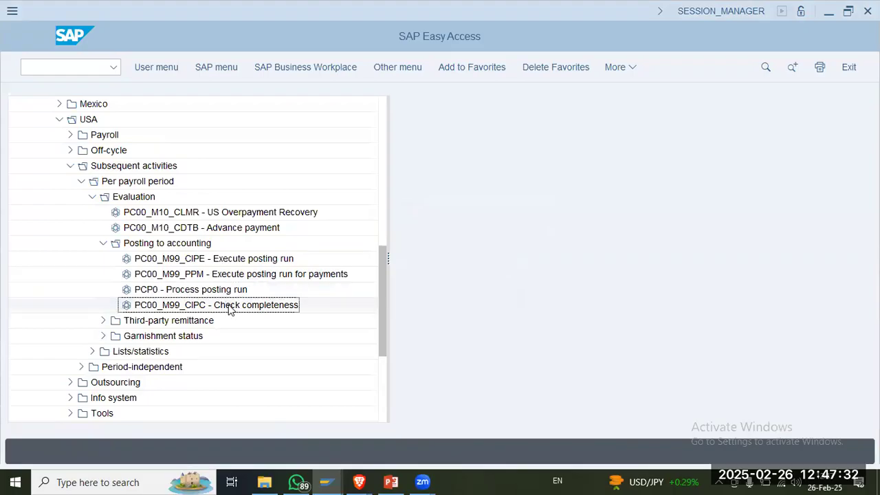
Step: Copy the program name RPCALCU0 from slide 4 in PowerPoint, and open the ABAP Editor (SE38) in SAP
{"action": "left_click", "coordinate": [392, 482]}
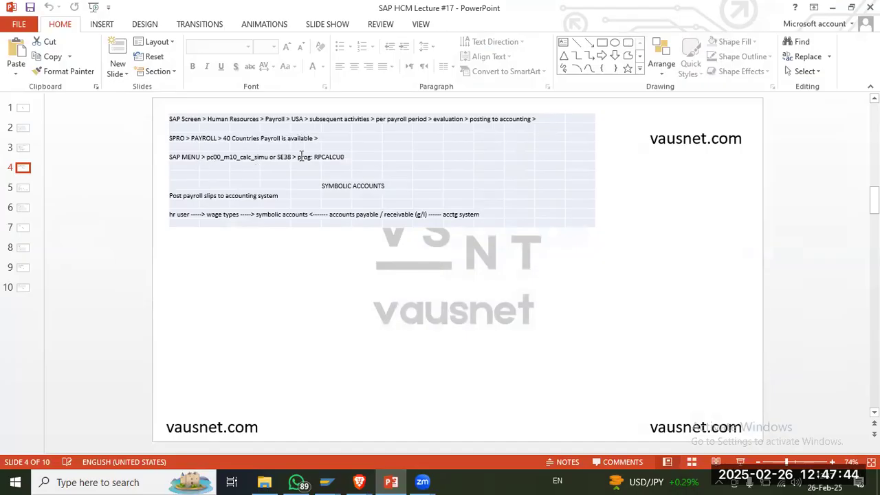
{"action": "double_click", "coordinate": [314, 158]}
{"action": "key", "text": "ctrl+c"}
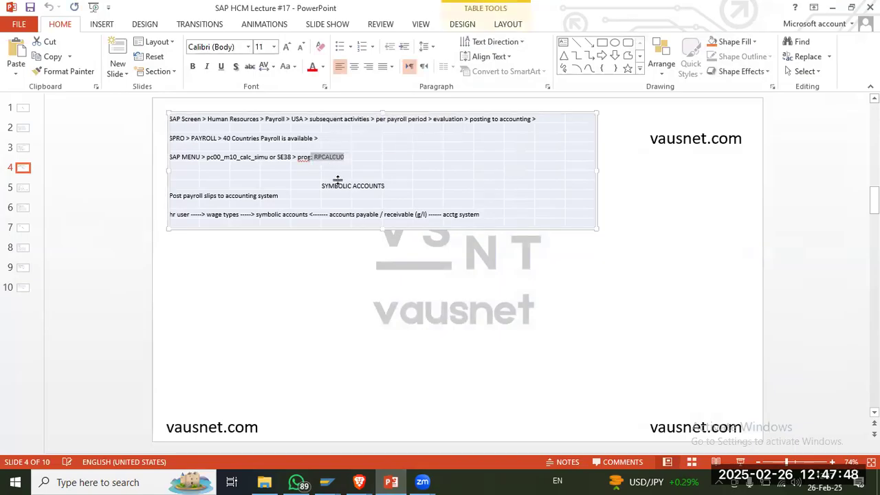
{"action": "left_click", "coordinate": [385, 480]}
{"action": "left_click", "coordinate": [80, 69]}
{"action": "type", "text": "/o sess"}
{"action": "key", "text": "Return"}
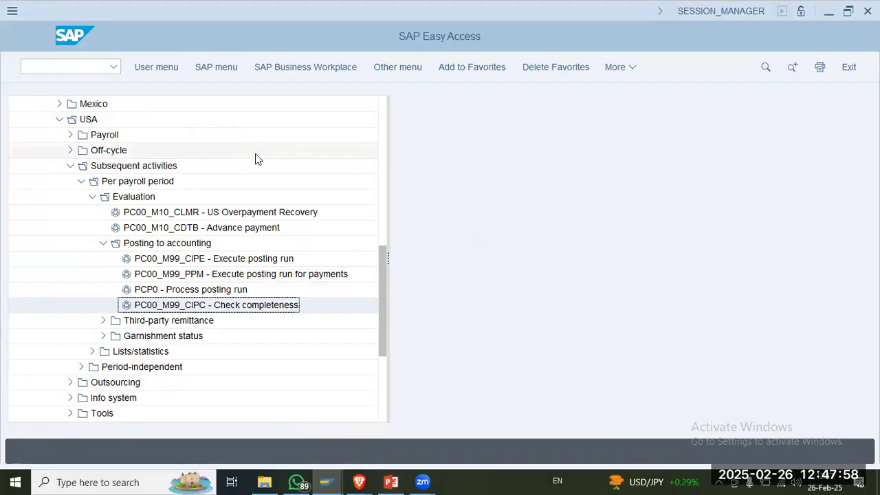
Step: Paste RPCALCU0 as the program name, remove the leading colon and space, and execute the program
{"action": "key", "text": "ctrl+v"}
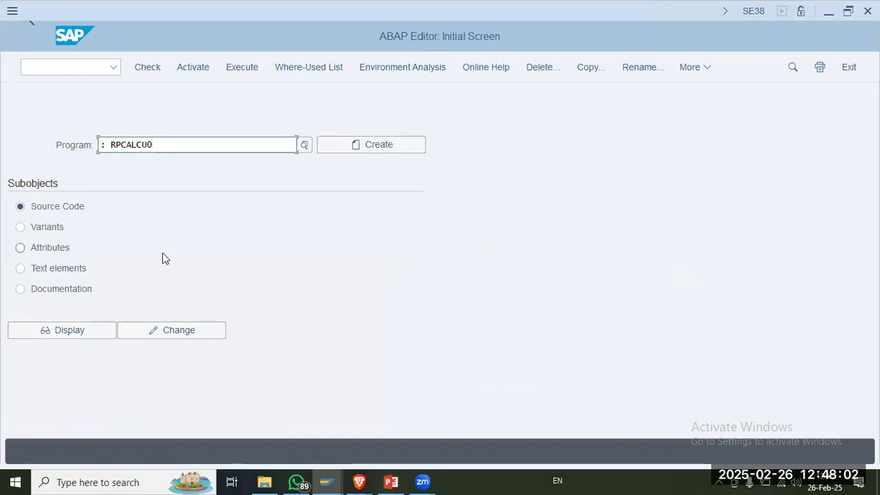
{"action": "key", "text": "Home"}
{"action": "key", "text": "Delete"}
{"action": "key", "text": "Delete"}
{"action": "key", "text": "F8"}
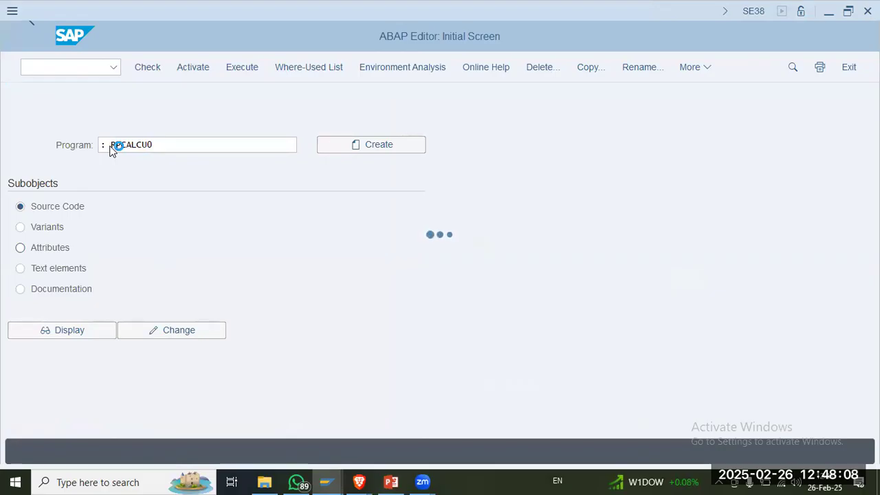
Step: Check slide 4 in PowerPoint, return to SAP, and display the source code of program RPCALCU0
{"action": "left_click", "coordinate": [391, 482]}
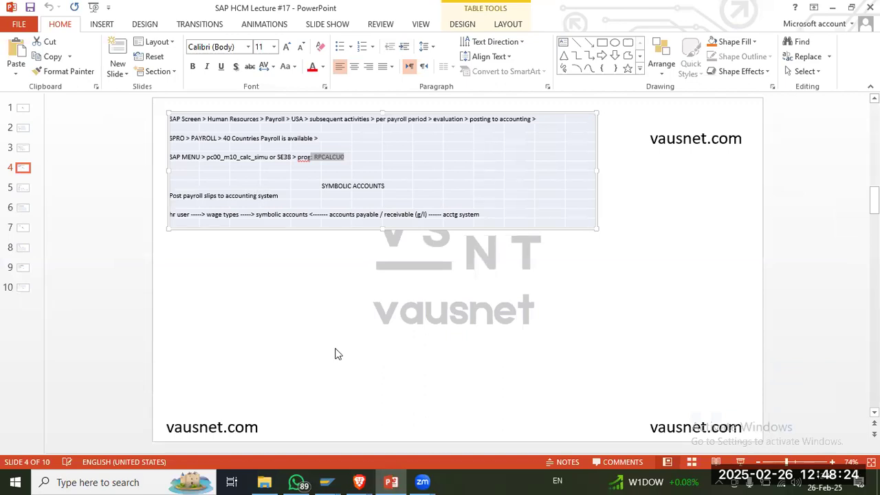
{"action": "key", "text": "alt+Tab"}
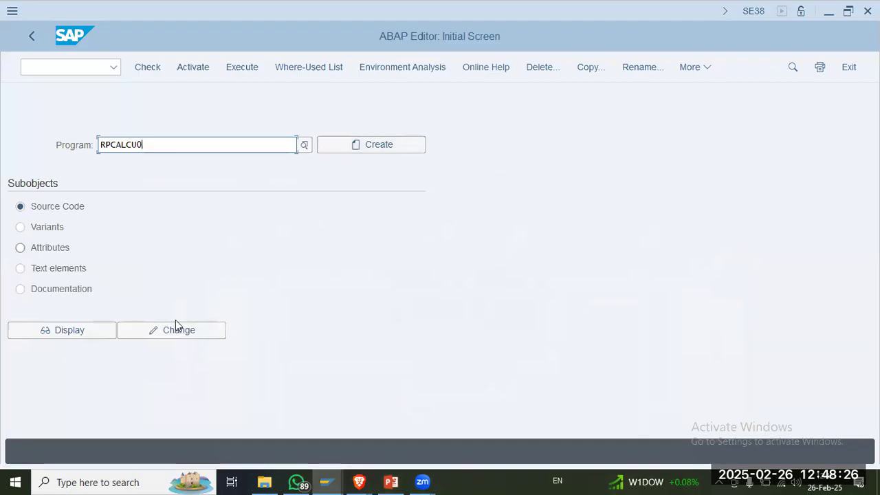
{"action": "left_click", "coordinate": [82, 331]}
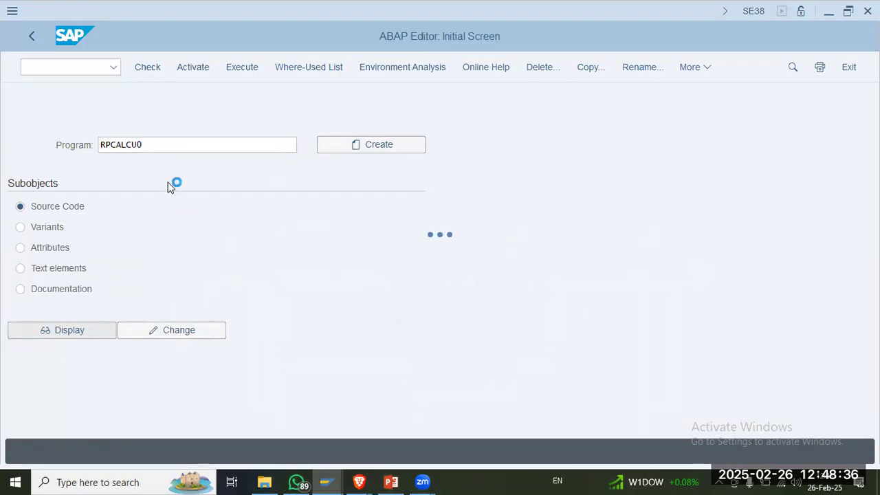
Step: Open slide 5 in PowerPoint and copy the payroll transaction code pc00_m10_calc
{"action": "left_click", "coordinate": [393, 481]}
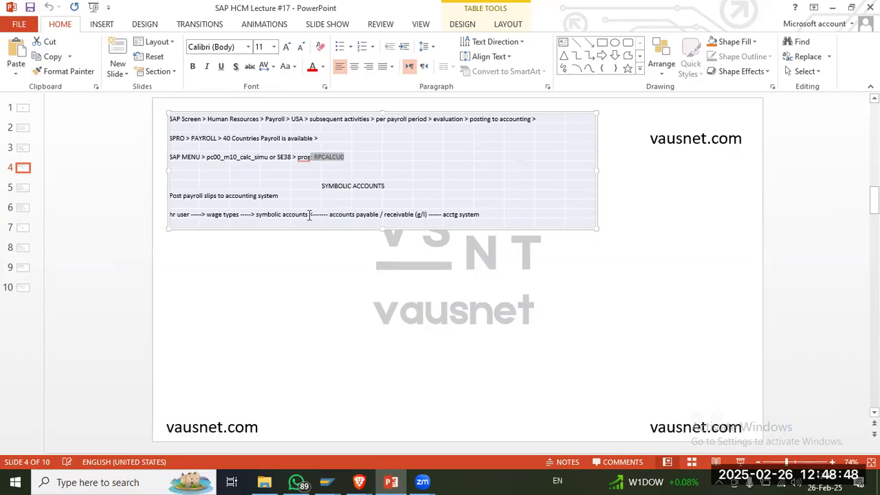
{"action": "left_click", "coordinate": [21, 187]}
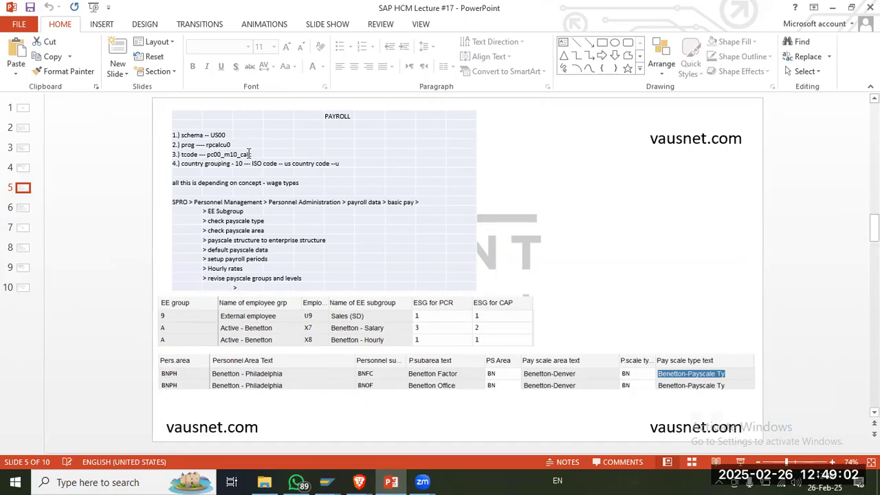
{"action": "left_click_drag", "start_coordinate": [207, 154], "coordinate": [257, 154]}
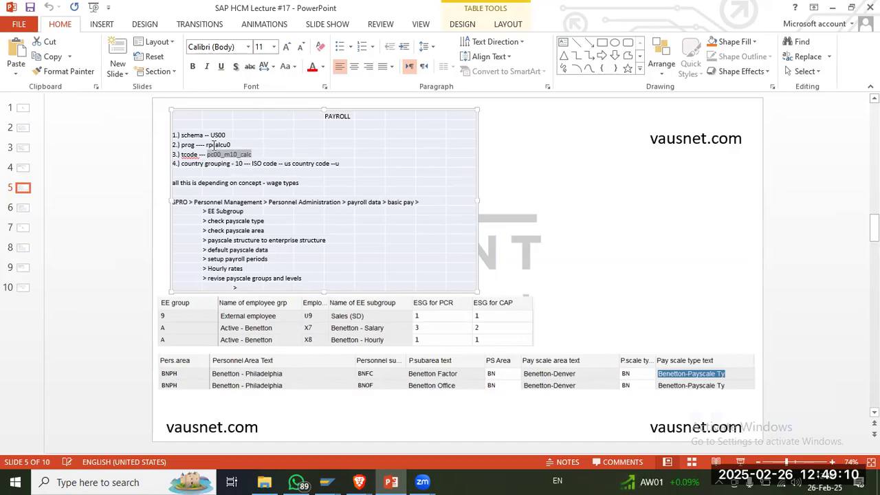
Step: Switch to SAP and examine the RPCALCU0 source code from the header comments through the data definitions to the final includes
{"action": "left_click", "coordinate": [328, 482]}
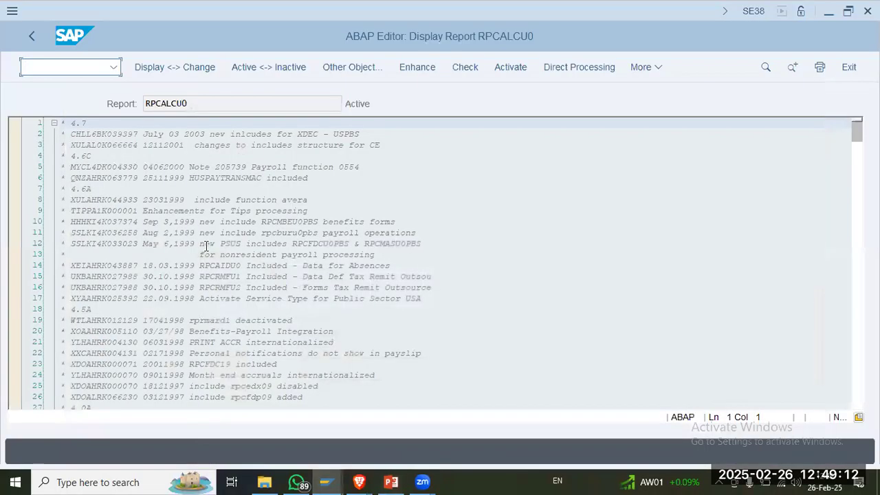
{"action": "scroll", "coordinate": [206, 246], "scroll_direction": "down", "scroll_amount": 20}
{"action": "scroll", "coordinate": [206, 246], "scroll_direction": "up", "scroll_amount": 6}
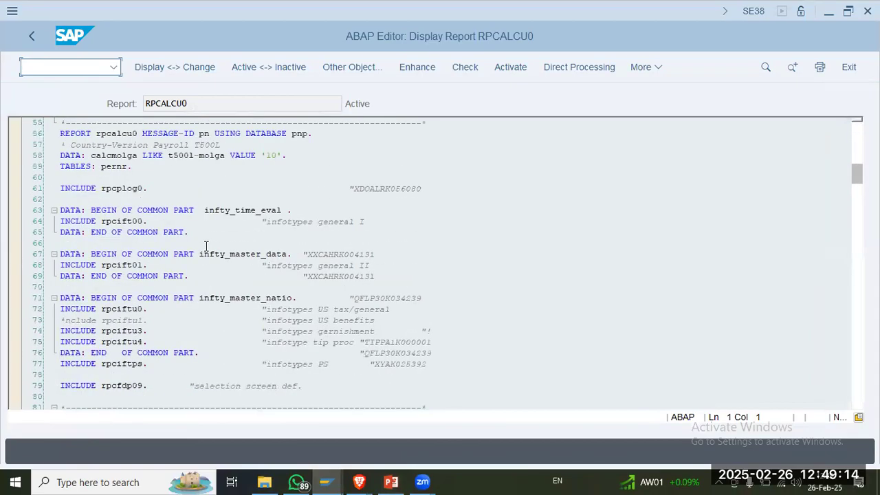
{"action": "scroll", "coordinate": [206, 246], "scroll_direction": "up", "scroll_amount": 2}
{"action": "scroll", "coordinate": [206, 246], "scroll_direction": "down", "scroll_amount": 2}
{"action": "left_click", "coordinate": [90, 167]}
{"action": "scroll", "coordinate": [131, 227], "scroll_direction": "down", "scroll_amount": 8}
{"action": "left_click", "coordinate": [87, 177]}
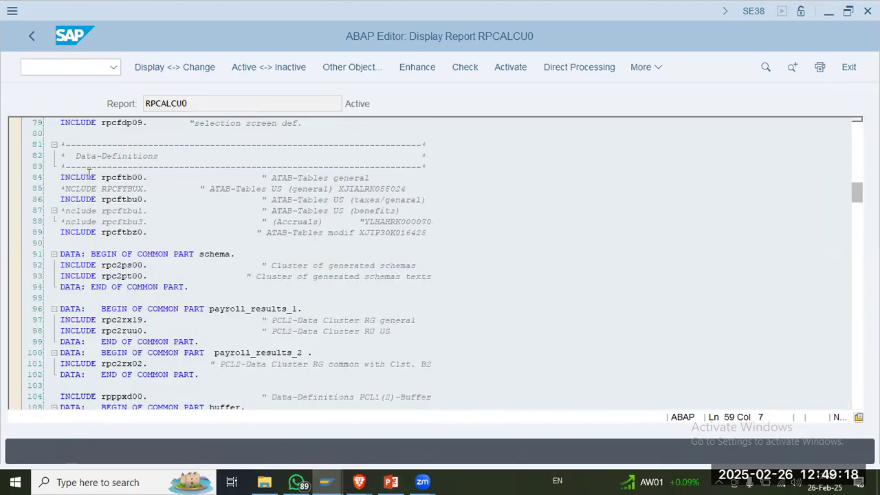
{"action": "scroll", "coordinate": [264, 212], "scroll_direction": "down", "scroll_amount": 20}
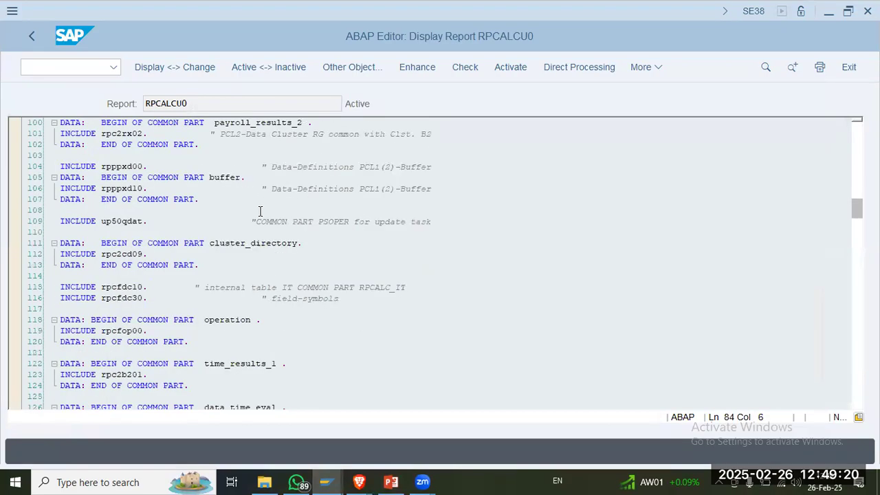
{"action": "scroll", "coordinate": [261, 211], "scroll_direction": "down", "scroll_amount": 20}
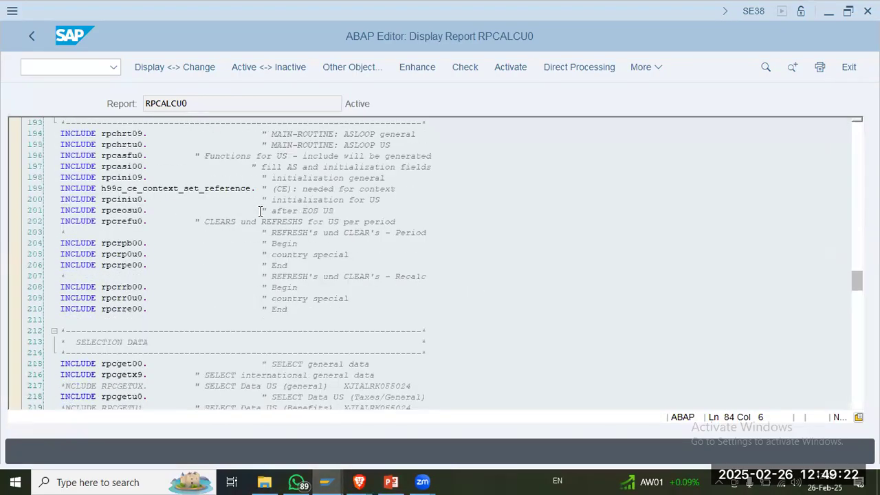
{"action": "left_click_drag", "start_coordinate": [184, 210], "coordinate": [323, 374]}
{"action": "scroll", "coordinate": [380, 252], "scroll_direction": "down", "scroll_amount": 20}
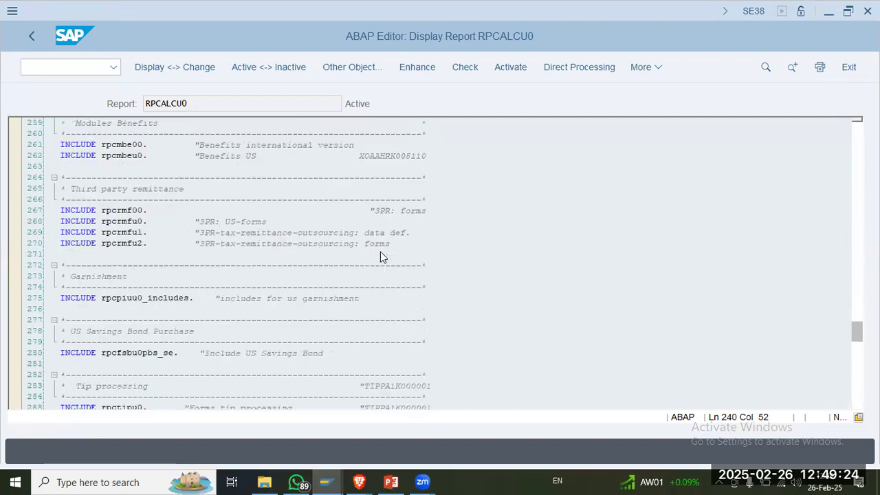
{"action": "scroll", "coordinate": [381, 255], "scroll_direction": "down", "scroll_amount": 19}
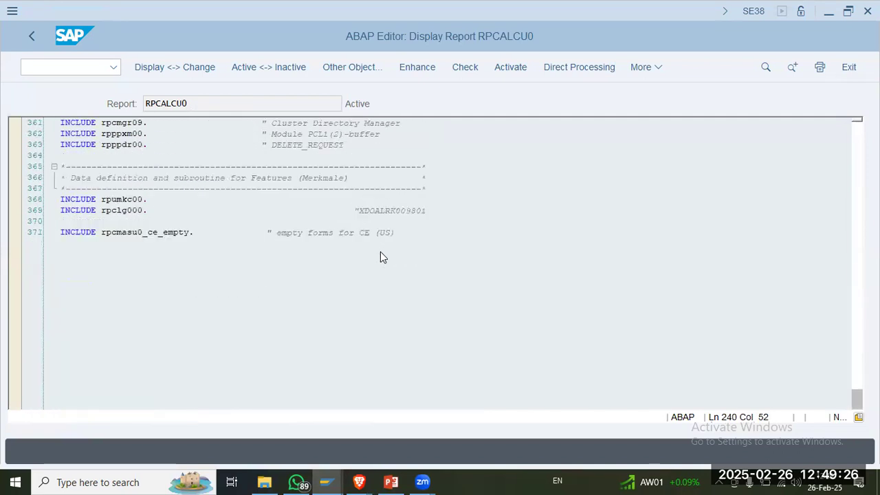
{"action": "scroll", "coordinate": [352, 259], "scroll_direction": "up", "scroll_amount": 6}
{"action": "left_click_drag", "start_coordinate": [190, 320], "coordinate": [77, 188]}
Step: Open the Payroll Driver (USA) in the current session with transaction pc00_m10_calc
{"action": "left_click", "coordinate": [43, 68]}
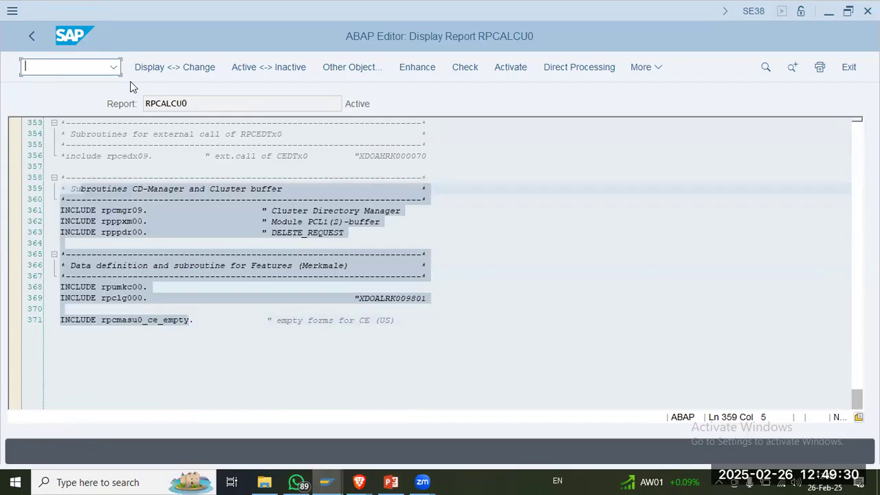
{"action": "type", "text": "/n pc00_m10_calc"}
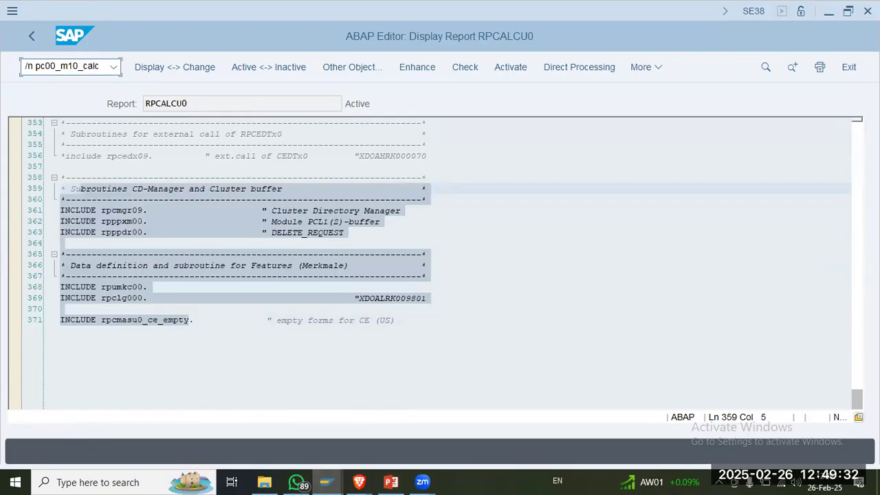
{"action": "key", "text": "Return"}
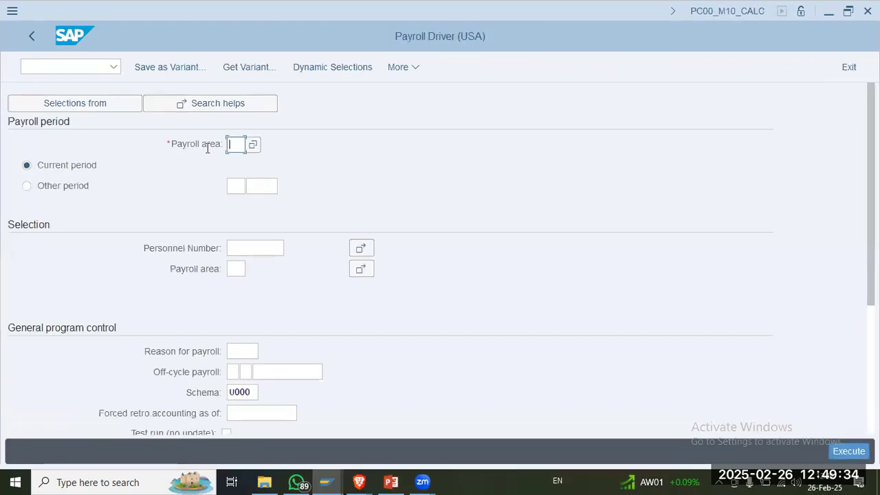
Step: Check the configuration path on slide 5 in PowerPoint, then run transaction SPRO in SAP and display the implementation guide
{"action": "left_click", "coordinate": [390, 481]}
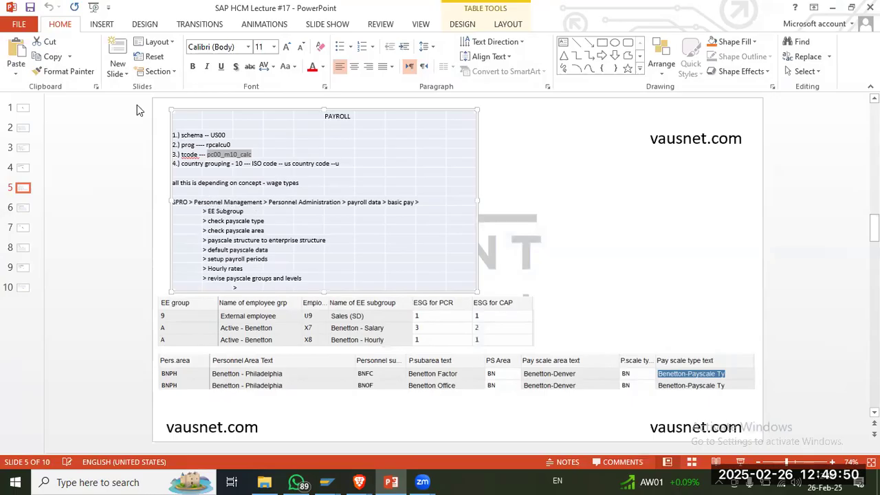
{"action": "key", "text": "alt+Tab"}
{"action": "left_click", "coordinate": [64, 66]}
{"action": "type", "text": "/.n sp"}
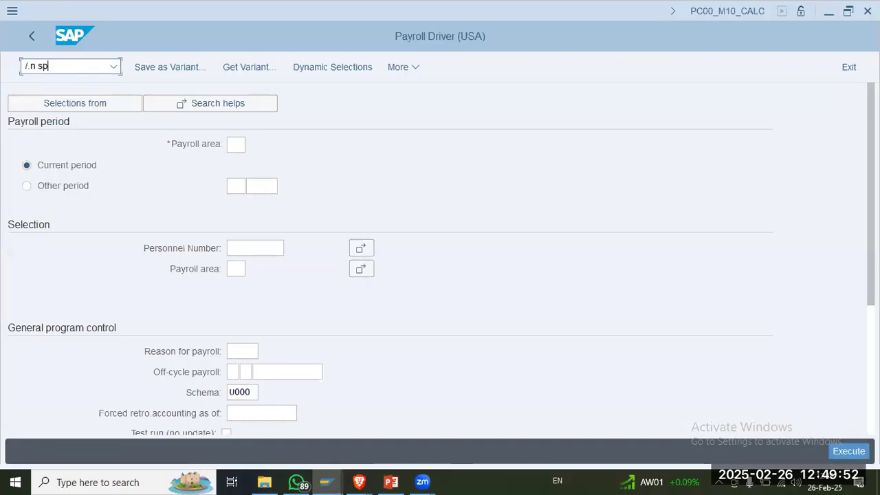
{"action": "type", "text": "spro"}
{"action": "key", "text": "Return"}
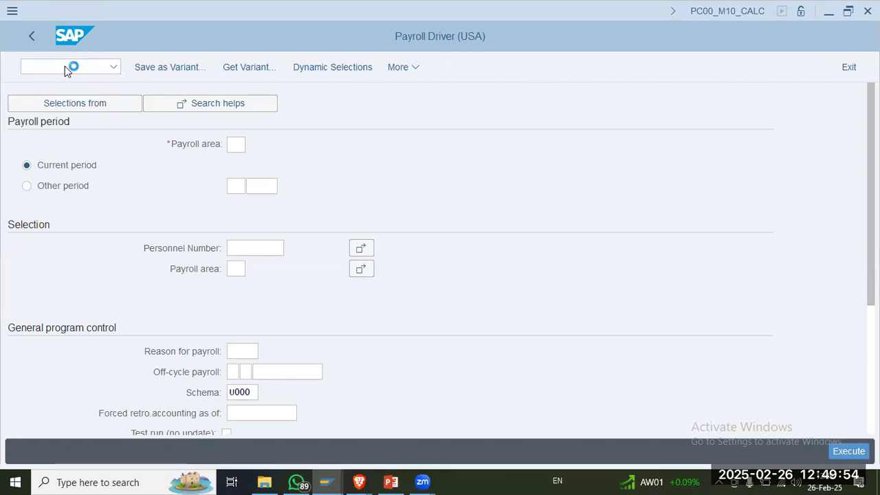
{"action": "key", "text": "alt+Tab"}
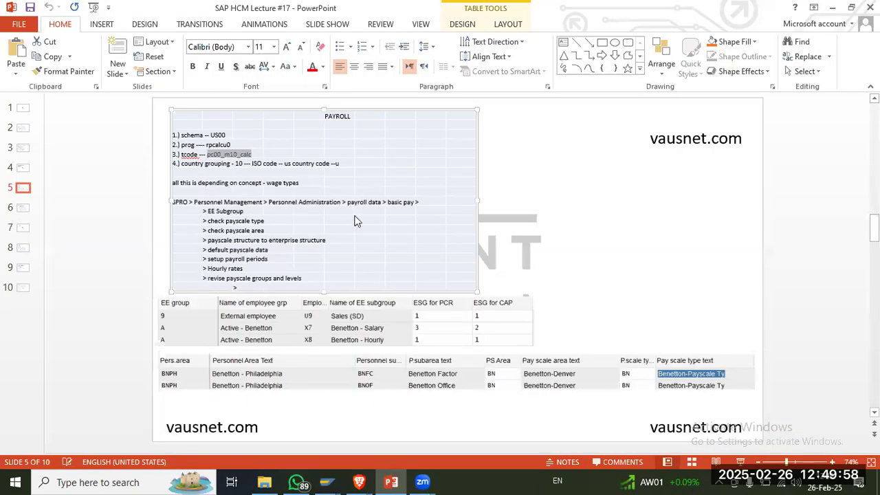
{"action": "key", "text": "alt+Tab"}
{"action": "key", "text": "alt+Tab"}
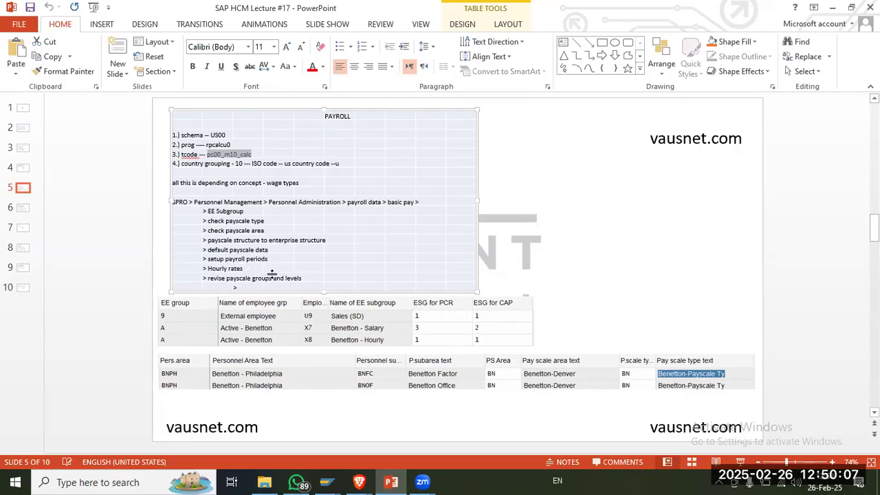
{"action": "key", "text": "alt+Tab"}
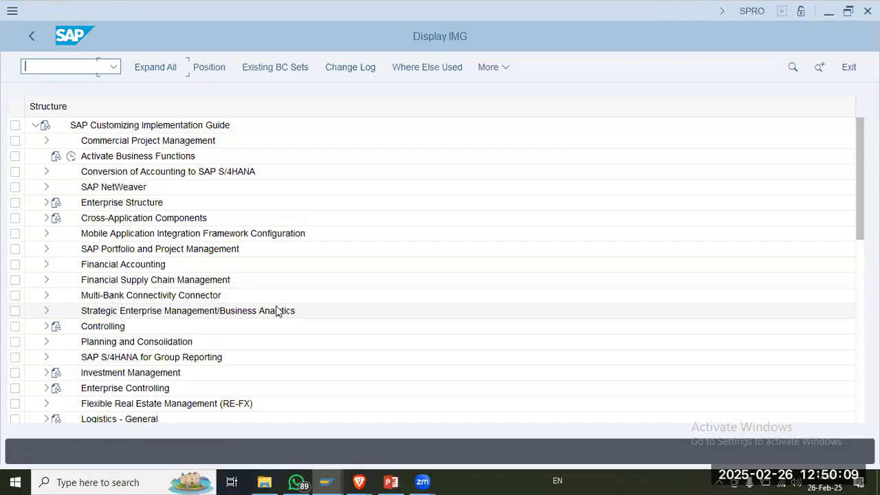
Step: Locate Personnel Management in the implementation guide and expand it to Personnel Administration, following the path on slide 5 in PowerPoint
{"action": "left_click", "coordinate": [135, 317]}
{"action": "key", "text": "alt+Tab"}
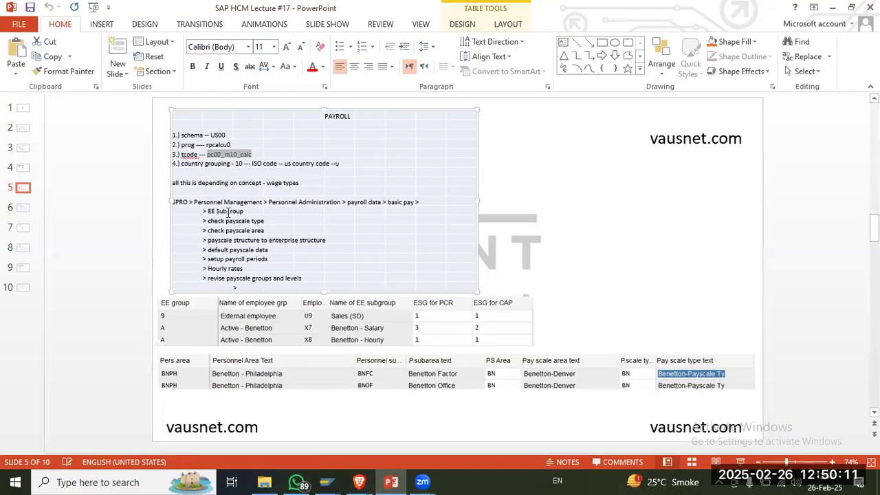
{"action": "key", "text": "alt+Tab"}
{"action": "scroll", "coordinate": [141, 355], "scroll_direction": "down", "scroll_amount": 6}
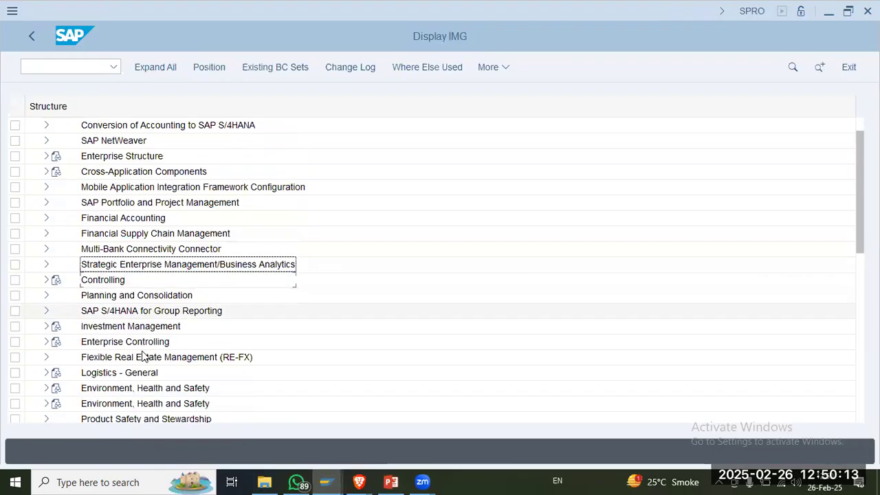
{"action": "scroll", "coordinate": [143, 355], "scroll_direction": "down", "scroll_amount": 4}
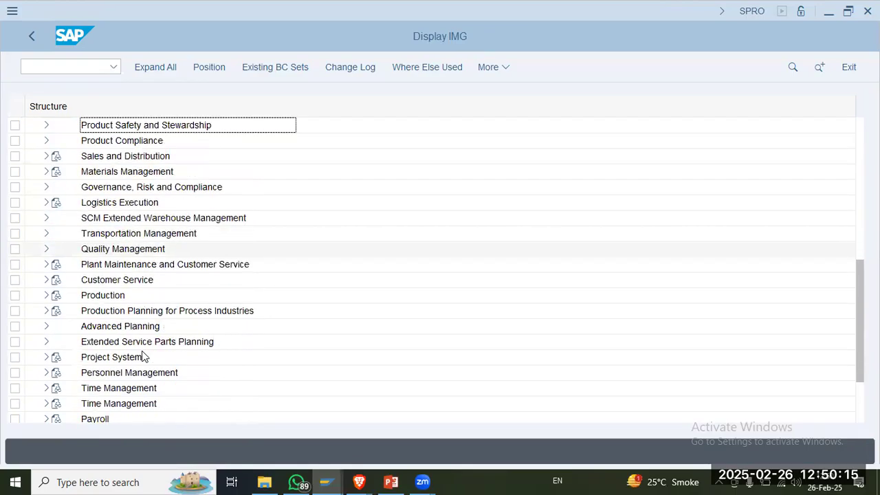
{"action": "left_click", "coordinate": [92, 268]}
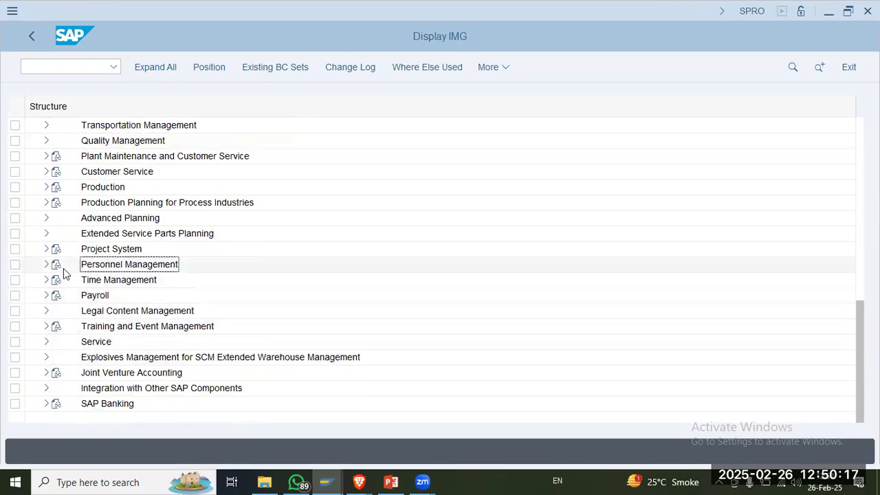
{"action": "key", "text": "alt+Tab"}
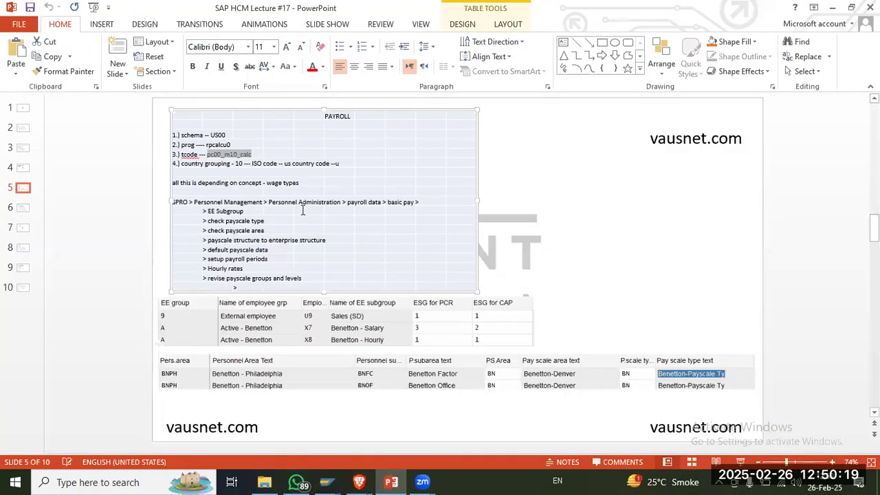
{"action": "key", "text": "alt+Tab"}
{"action": "left_click", "coordinate": [152, 295]}
{"action": "double_click", "coordinate": [93, 250]}
Step: Expand Payroll Data under Personnel Administration and select Basic Pay, checking the path against the PowerPoint slide
{"action": "key", "text": "alt+Tab"}
{"action": "key", "text": "alt+Tab"}
{"action": "left_click", "coordinate": [71, 264]}
{"action": "key", "text": "alt+Tab"}
{"action": "key", "text": "alt+Tab"}
{"action": "left_click", "coordinate": [127, 186]}
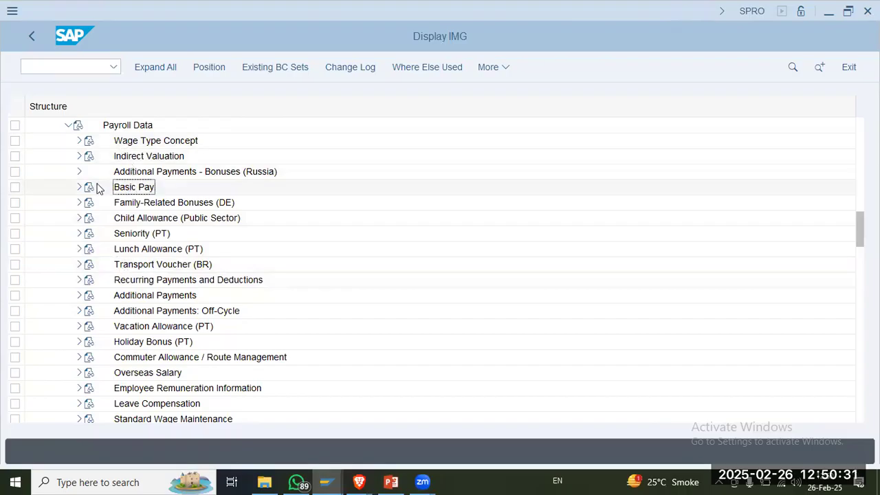
Step: Check the Basic Pay activities on the PowerPoint slide and execute Define EE Subgroup Grouping for PCR and Coll.Agrmt.Prov. in SAP
{"action": "key", "text": "alt+Tab"}
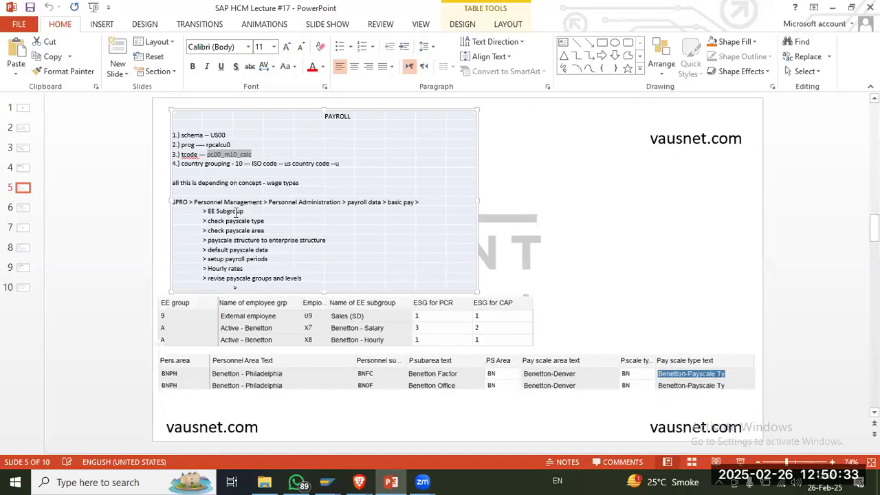
{"action": "key", "text": "alt+Tab"}
{"action": "left_click", "coordinate": [146, 143]}
{"action": "left_click", "coordinate": [117, 142]}
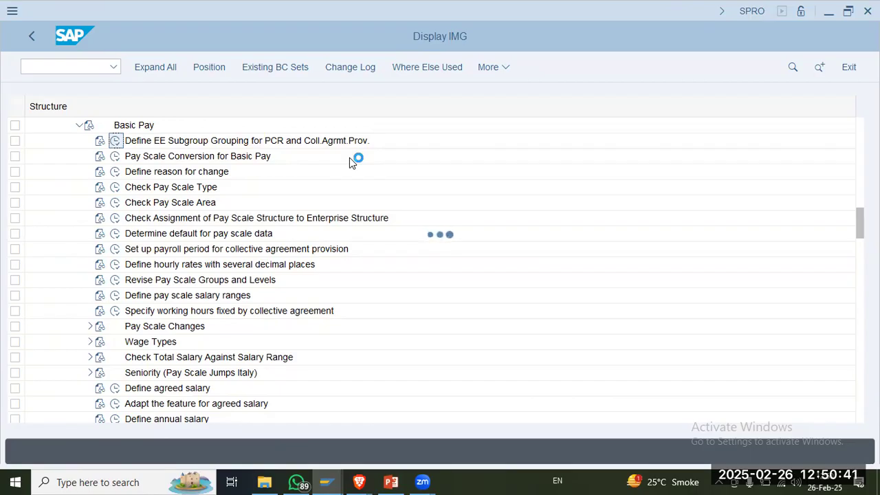
Step: Review the EE subgroup and pay scale tables on slide 5 and the Wage Types notes on slide 6 in PowerPoint, and return to SAP
{"action": "key", "text": "alt+Tab"}
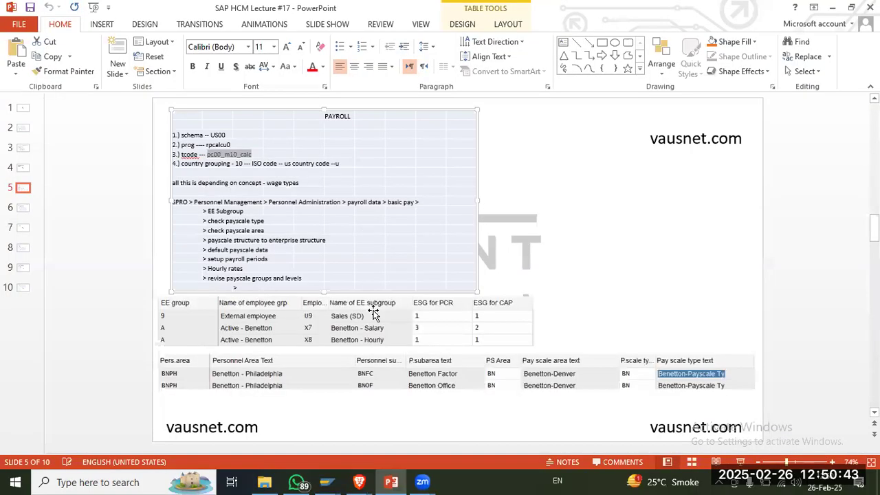
{"action": "left_click", "coordinate": [333, 336]}
{"action": "left_click", "coordinate": [325, 385]}
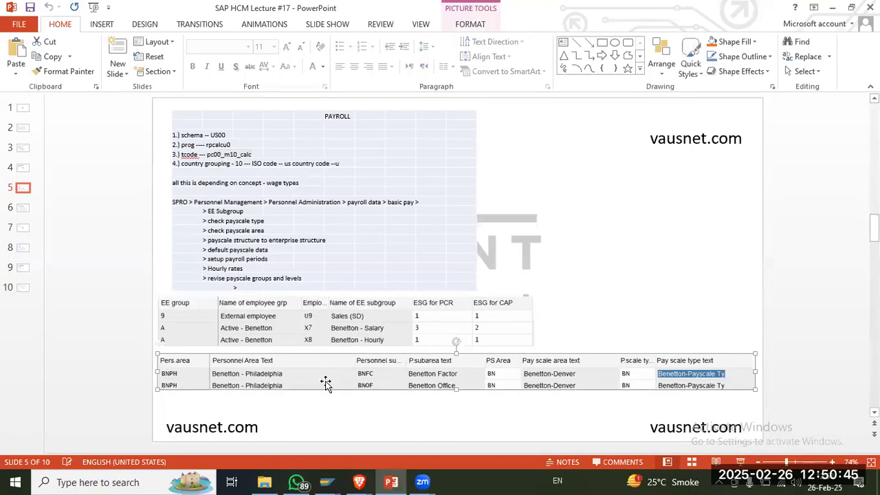
{"action": "left_click", "coordinate": [335, 319]}
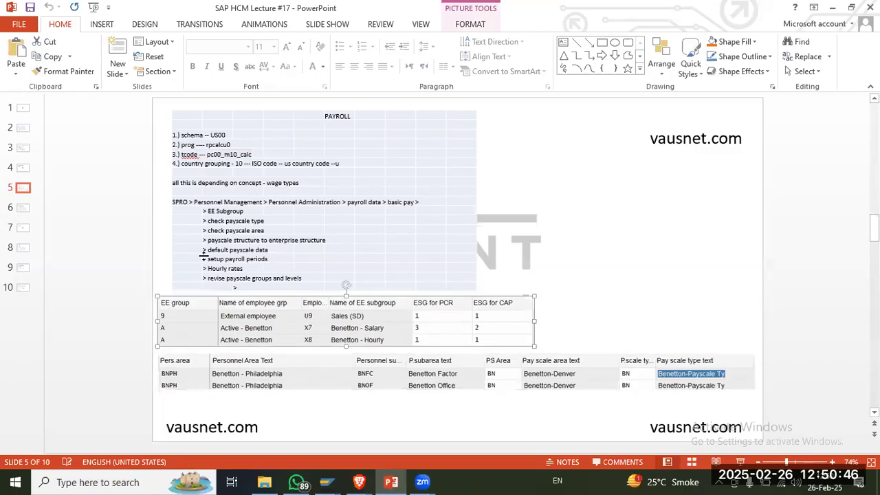
{"action": "left_click", "coordinate": [24, 207]}
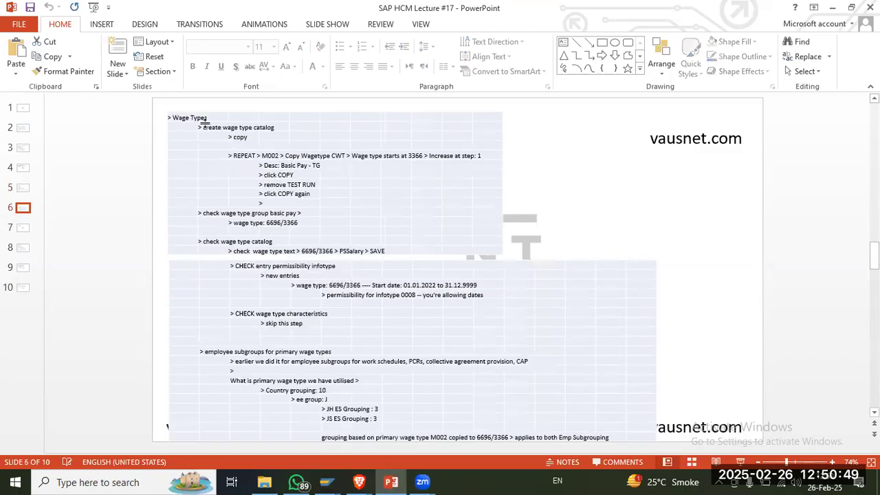
{"action": "key", "text": "alt+Tab"}
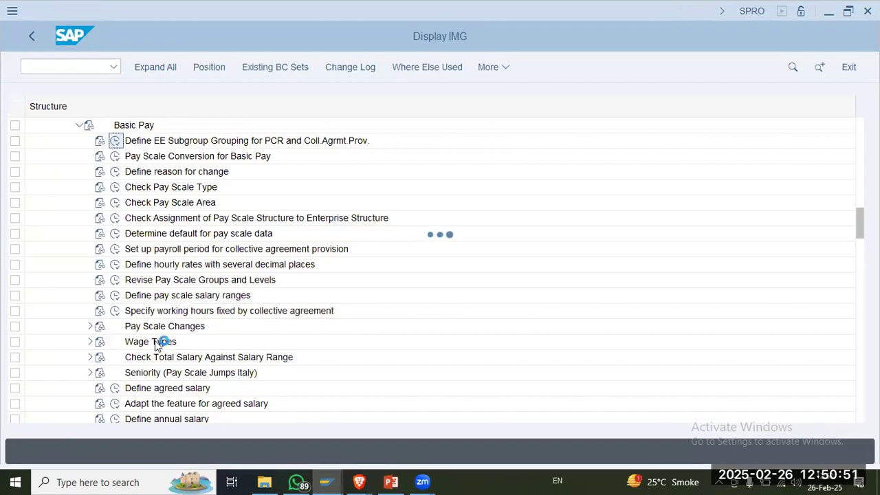
Step: Confirm country grouping 10 as the work area in SAP, checking the Wage Types notes on slide 6 in PowerPoint
{"action": "key", "text": "alt+Tab"}
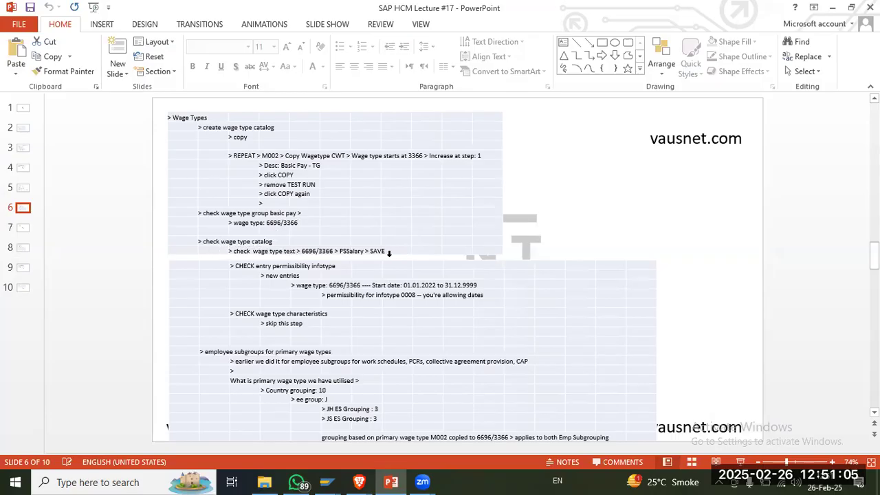
{"action": "key", "text": "alt+Tab"}
{"action": "left_click", "coordinate": [195, 299]}
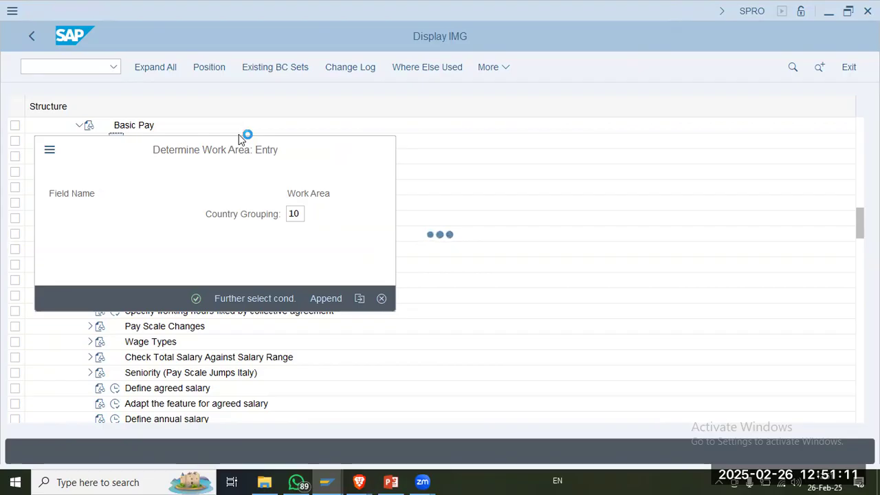
{"action": "key", "text": "alt+Tab"}
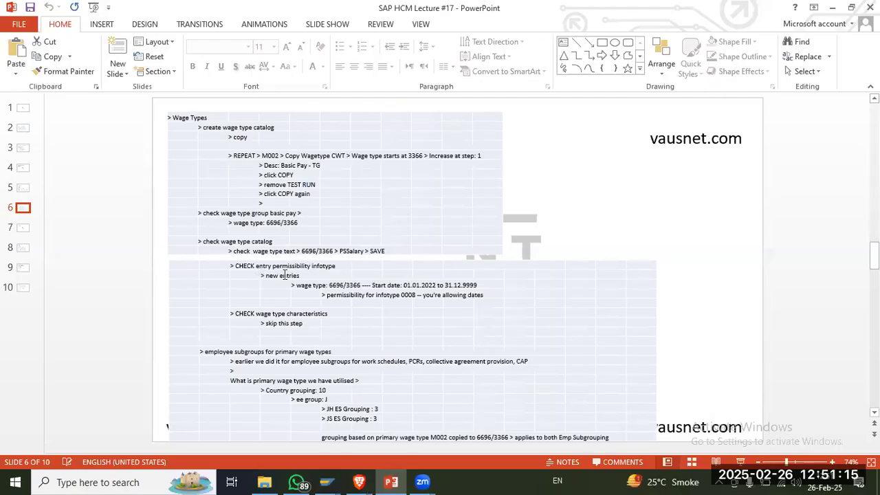
{"action": "key", "text": "alt+Tab"}
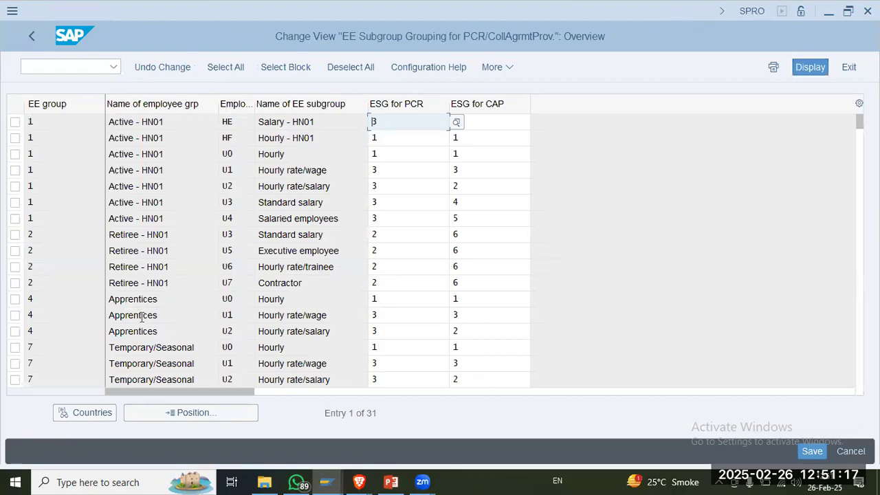
Step: Position the EE subgroup grouping list at employee group C, check the Caltex subgroups' ESG for PCR entries, and return to the implementation guide
{"action": "left_click", "coordinate": [205, 416]}
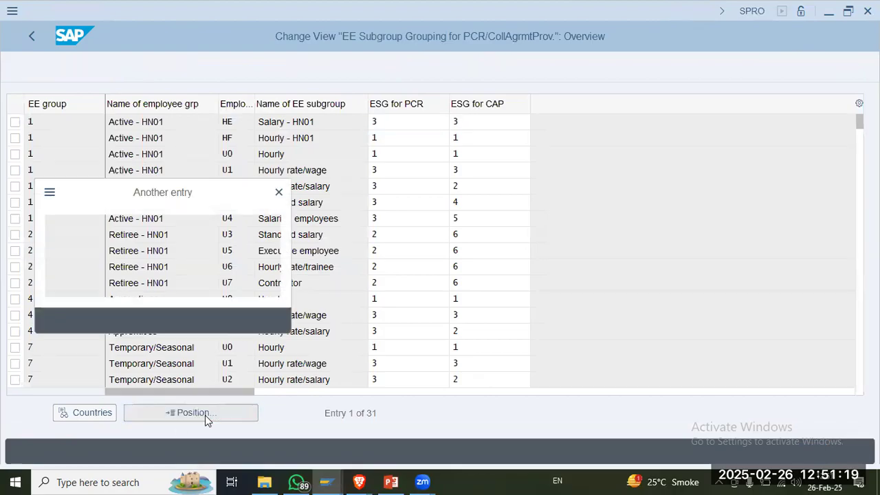
{"action": "type", "text": "C"}
{"action": "key", "text": "Return"}
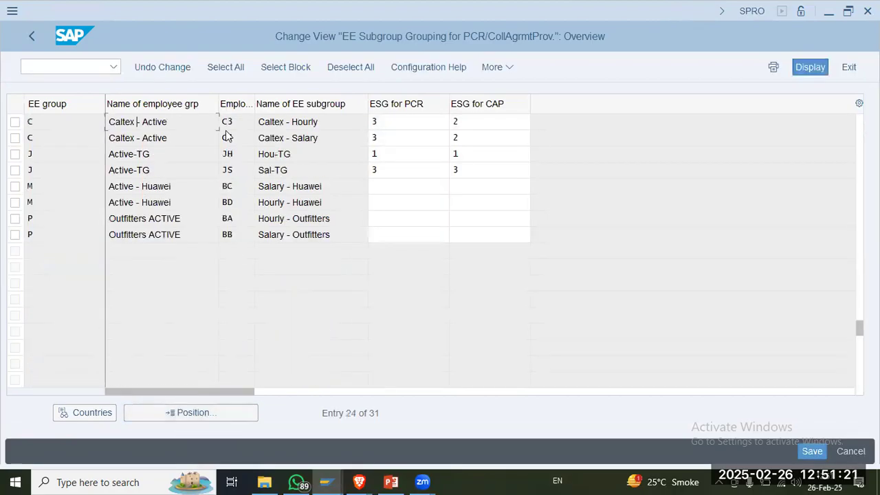
{"action": "left_click", "coordinate": [416, 122]}
{"action": "left_click", "coordinate": [417, 140]}
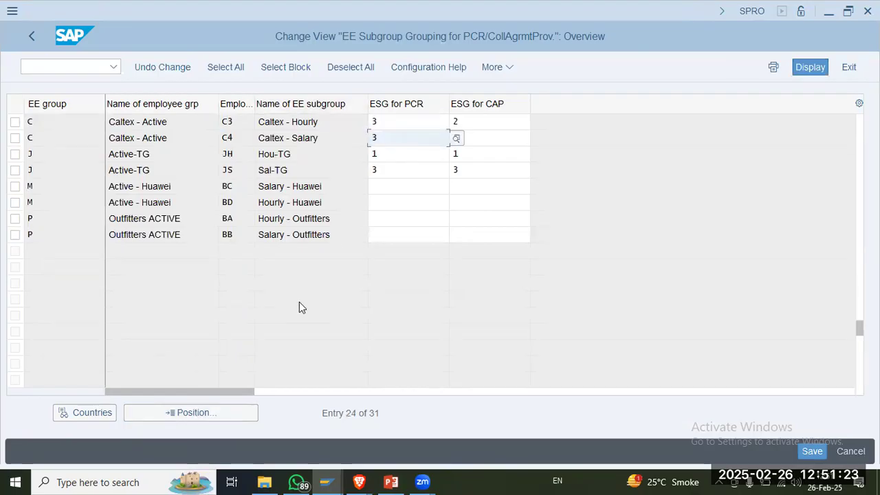
{"action": "left_click", "coordinate": [29, 36]}
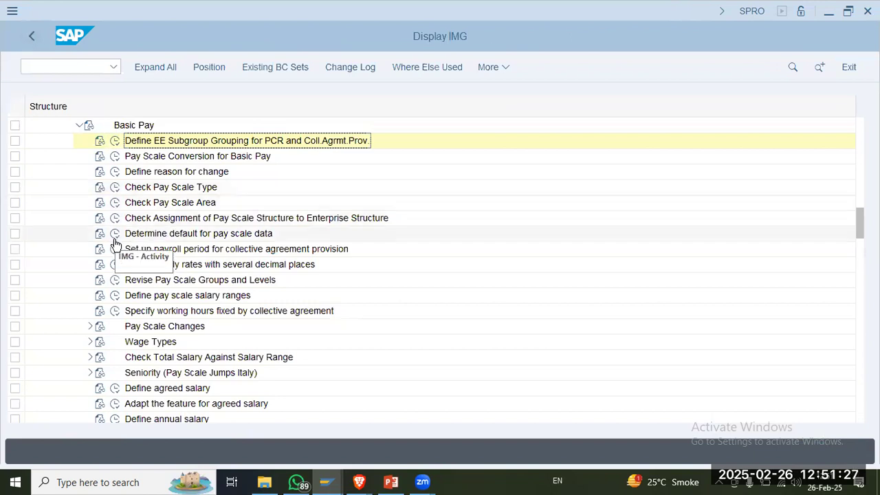
Step: Expand Wage Types under Basic Pay and open the Copy Wage Types screen from Create wage type catalog
{"action": "left_click", "coordinate": [90, 341]}
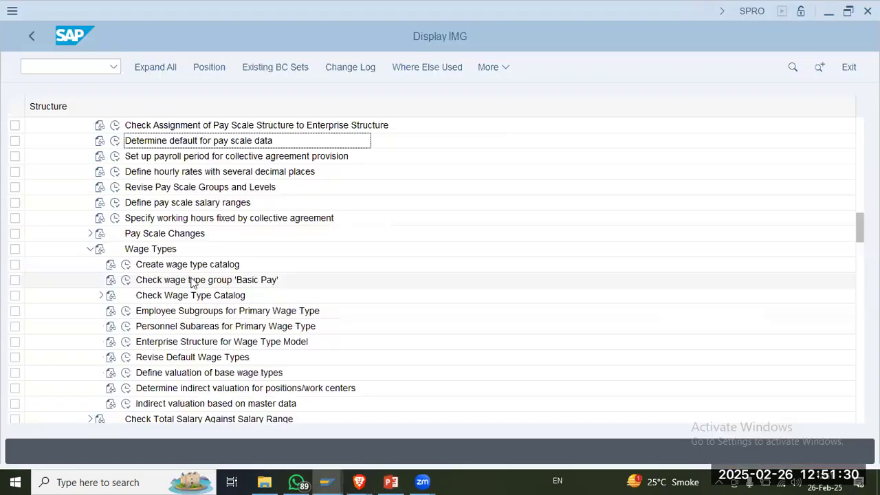
{"action": "left_click", "coordinate": [126, 264]}
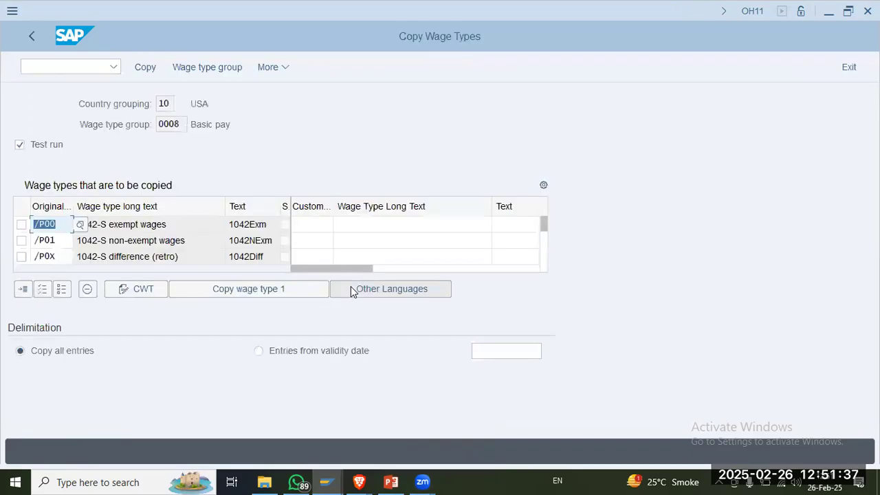
{"action": "left_click", "coordinate": [142, 224]}
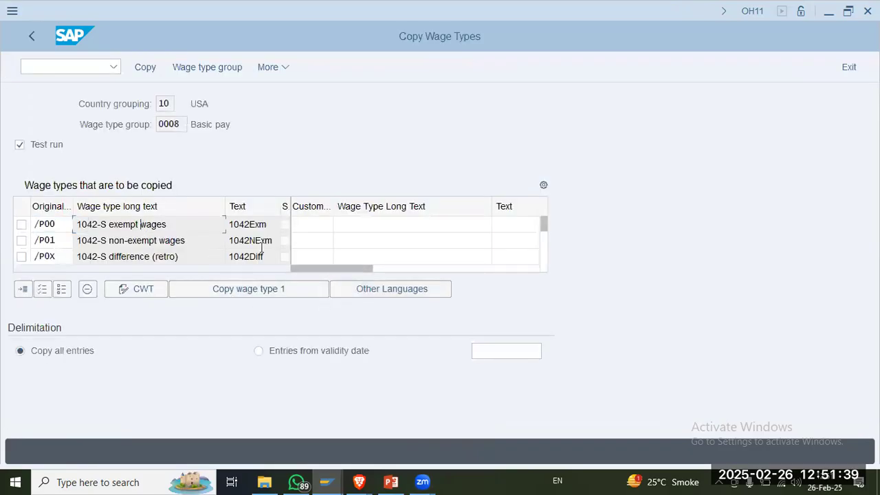
Step: Locate wage types 3366 (Basic Pay-TG) and 3367 (Payscale Salary - Bestway) in the list of wage types to be copied
{"action": "scroll", "coordinate": [290, 239], "scroll_direction": "down", "scroll_amount": 5}
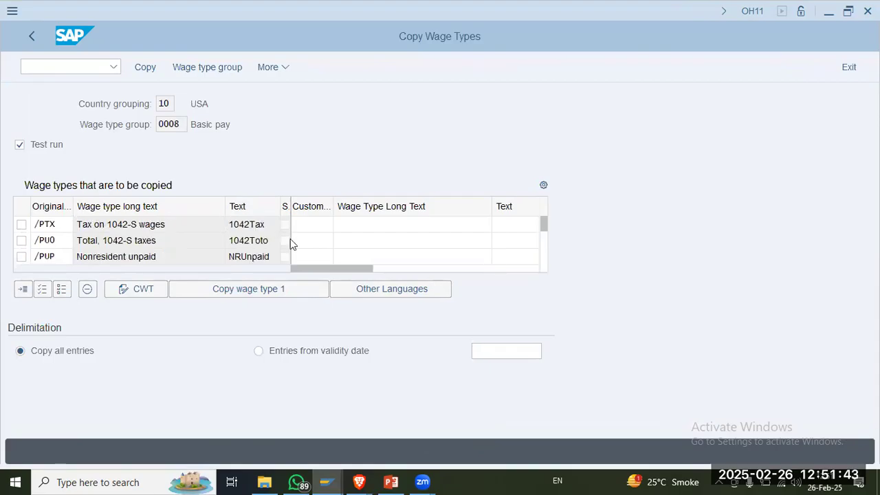
{"action": "scroll", "coordinate": [290, 238], "scroll_direction": "down", "scroll_amount": 2}
{"action": "scroll", "coordinate": [291, 240], "scroll_direction": "down", "scroll_amount": 1}
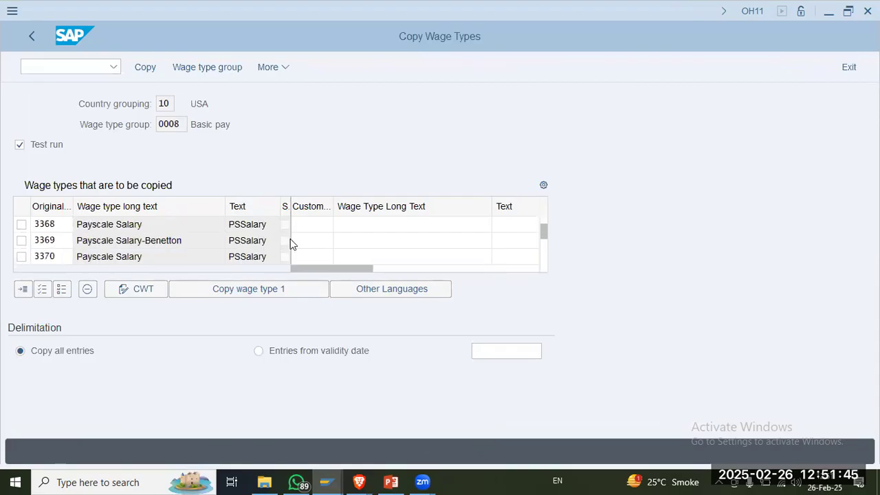
{"action": "scroll", "coordinate": [290, 241], "scroll_direction": "up", "scroll_amount": 1}
{"action": "left_click", "coordinate": [200, 242]}
{"action": "left_click", "coordinate": [202, 258]}
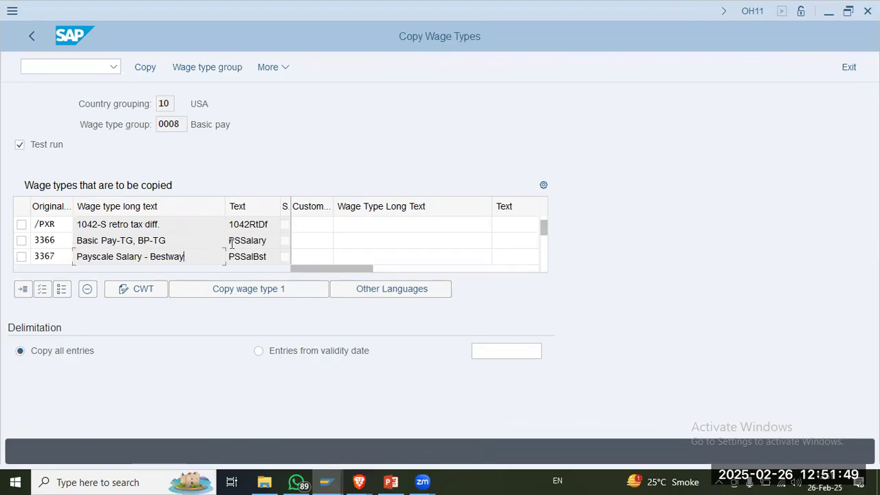
Step: Browse the remaining wage types to be copied and highlight the long text of wage type 3372, Payscale Salary-Caltex
{"action": "scroll", "coordinate": [232, 248], "scroll_direction": "down", "scroll_amount": 1}
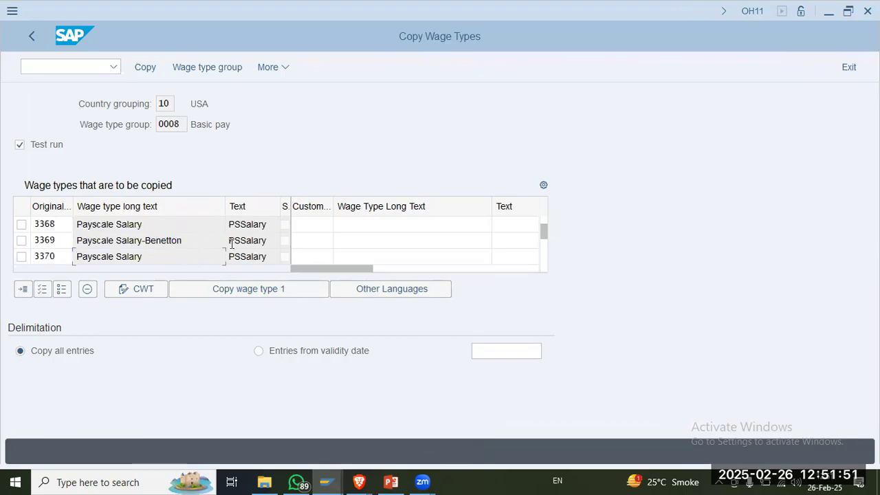
{"action": "scroll", "coordinate": [232, 248], "scroll_direction": "down", "scroll_amount": 1}
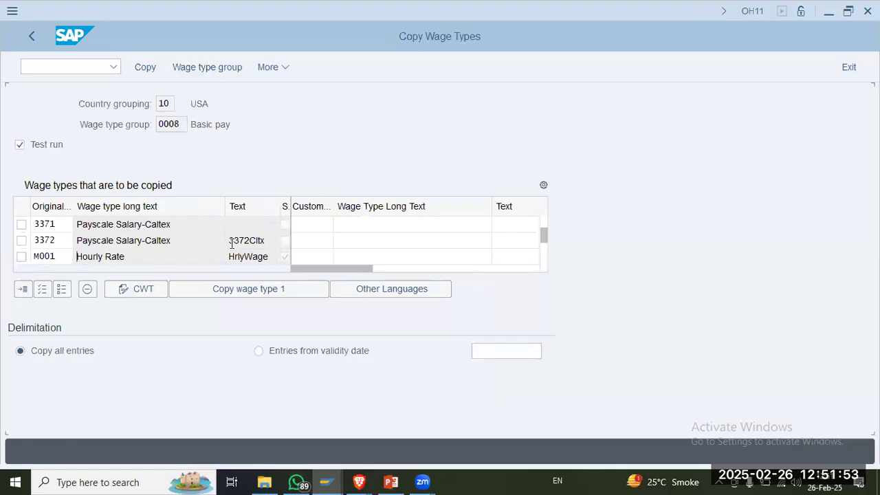
{"action": "scroll", "coordinate": [232, 243], "scroll_direction": "down", "scroll_amount": 1}
{"action": "scroll", "coordinate": [232, 243], "scroll_direction": "down", "scroll_amount": 1}
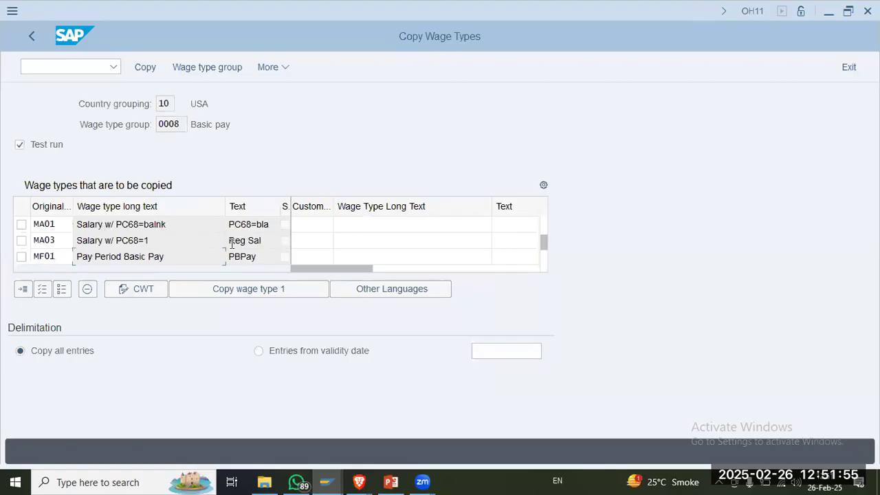
{"action": "scroll", "coordinate": [232, 243], "scroll_direction": "down", "scroll_amount": 1}
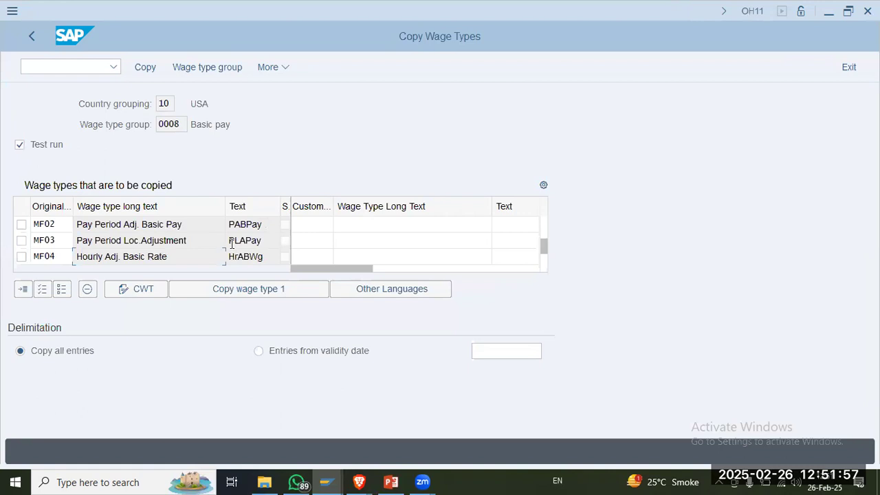
{"action": "scroll", "coordinate": [232, 243], "scroll_direction": "down", "scroll_amount": 1}
{"action": "scroll", "coordinate": [233, 246], "scroll_direction": "down", "scroll_amount": 1}
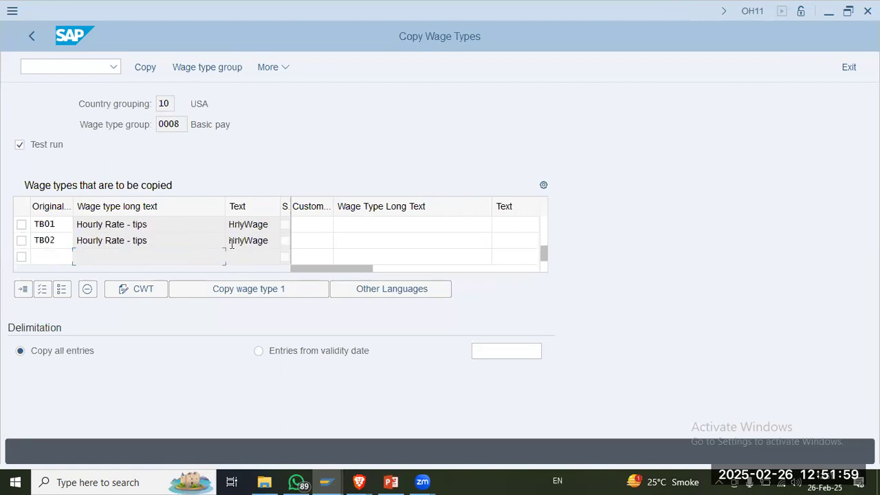
{"action": "scroll", "coordinate": [232, 246], "scroll_direction": "up", "scroll_amount": 3}
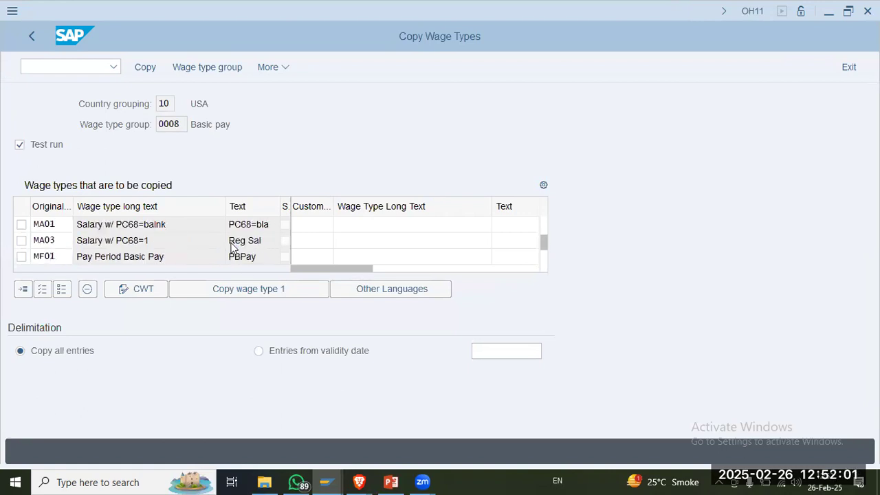
{"action": "scroll", "coordinate": [232, 245], "scroll_direction": "up", "scroll_amount": 2}
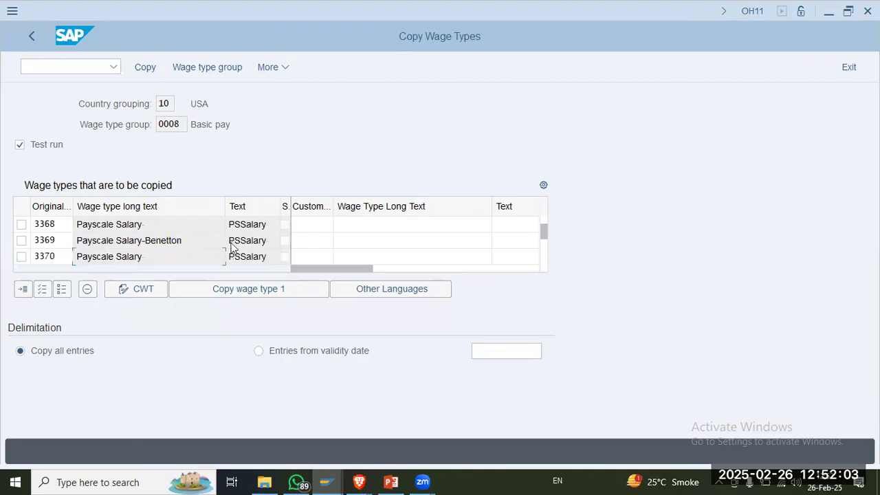
{"action": "scroll", "coordinate": [232, 247], "scroll_direction": "down", "scroll_amount": 1}
{"action": "left_click", "coordinate": [246, 241]}
{"action": "left_click_drag", "start_coordinate": [175, 242], "coordinate": [59, 245]}
Step: Compare the short text of wage type 3372 with the wage type text notes on slide 6 in PowerPoint, and return to SAP
{"action": "left_click", "coordinate": [391, 482]}
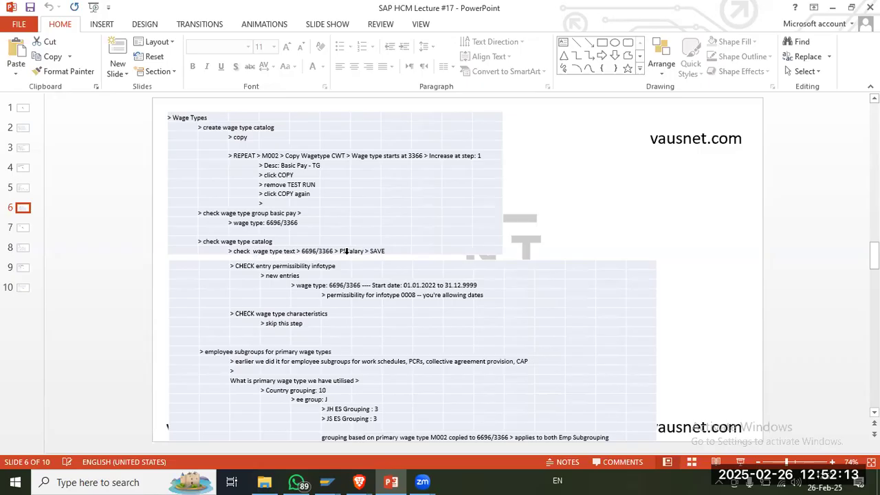
{"action": "key", "text": "alt+Tab"}
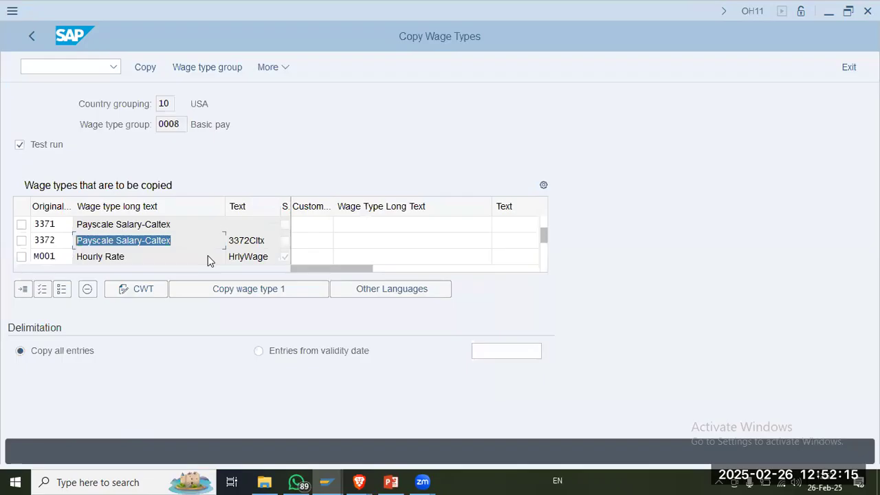
{"action": "left_click", "coordinate": [250, 243]}
{"action": "key", "text": "alt+Tab"}
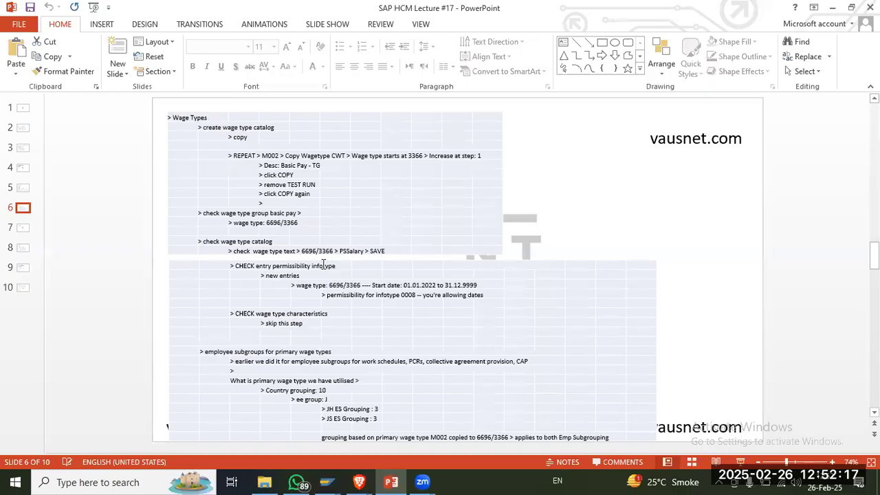
{"action": "key", "text": "alt+Tab"}
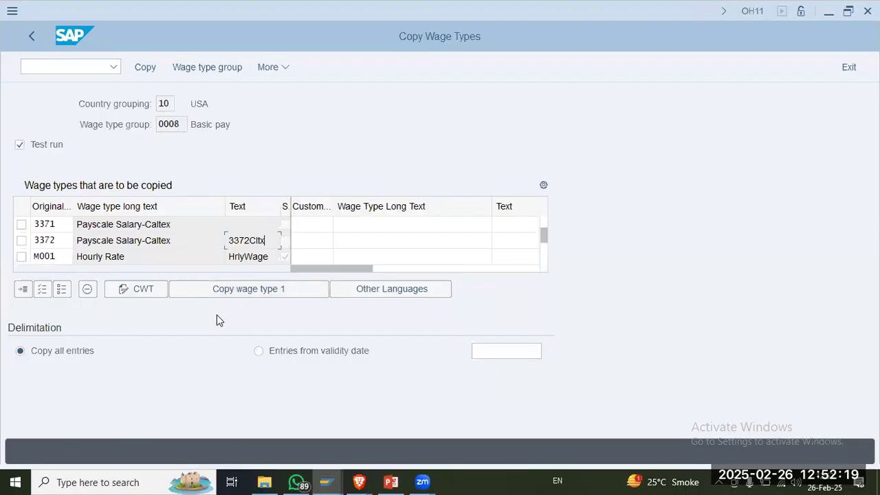
{"action": "key", "text": "alt+Tab"}
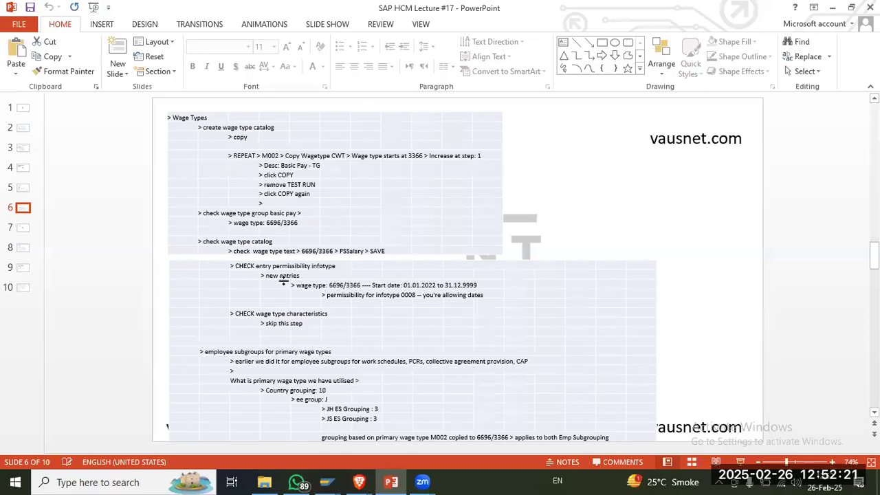
{"action": "key", "text": "alt+Tab"}
Step: Leave Copy Wage Types and go through the Wage Types activities from Create wage type catalog to Check Wage Type Catalog
{"action": "left_click", "coordinate": [32, 39]}
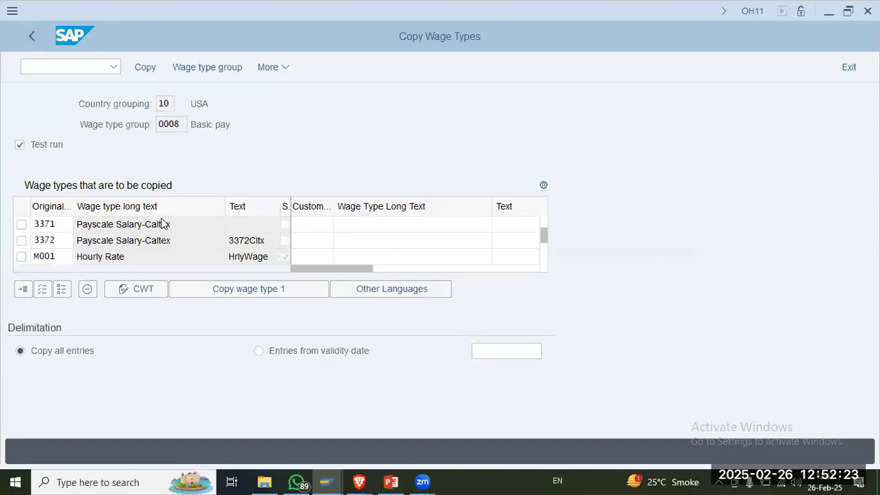
{"action": "left_click", "coordinate": [468, 454]}
{"action": "left_click", "coordinate": [173, 267]}
{"action": "left_click", "coordinate": [218, 282]}
{"action": "left_click", "coordinate": [216, 298]}
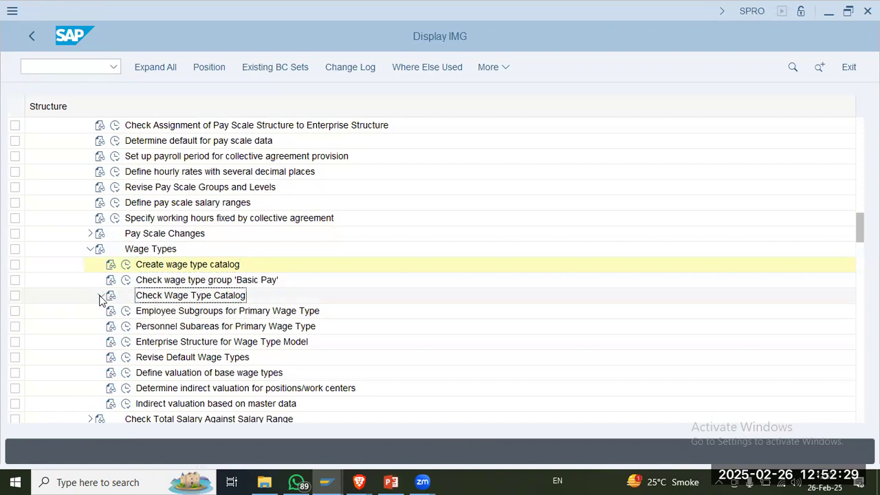
Step: Execute Check wage type text under Check Wage Type Catalog in SAP, checking the path against slide 6 in PowerPoint
{"action": "key", "text": "alt+Tab"}
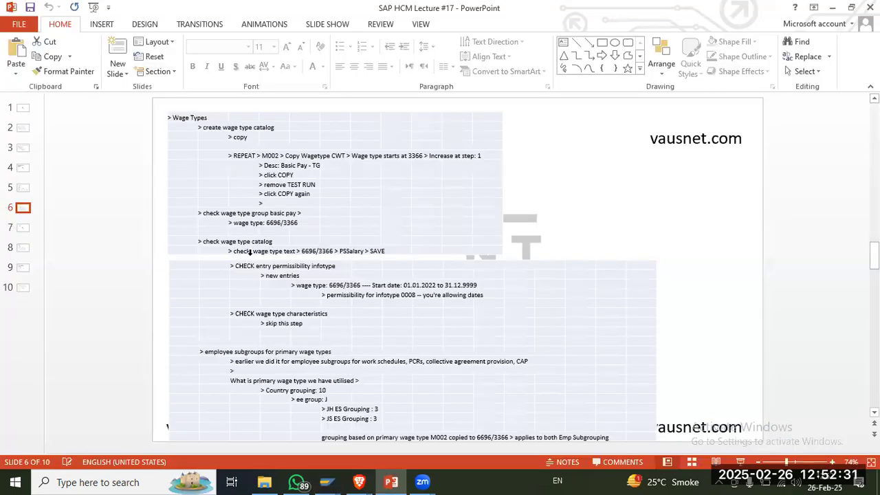
{"action": "key", "text": "alt+Tab"}
{"action": "left_click", "coordinate": [137, 311]}
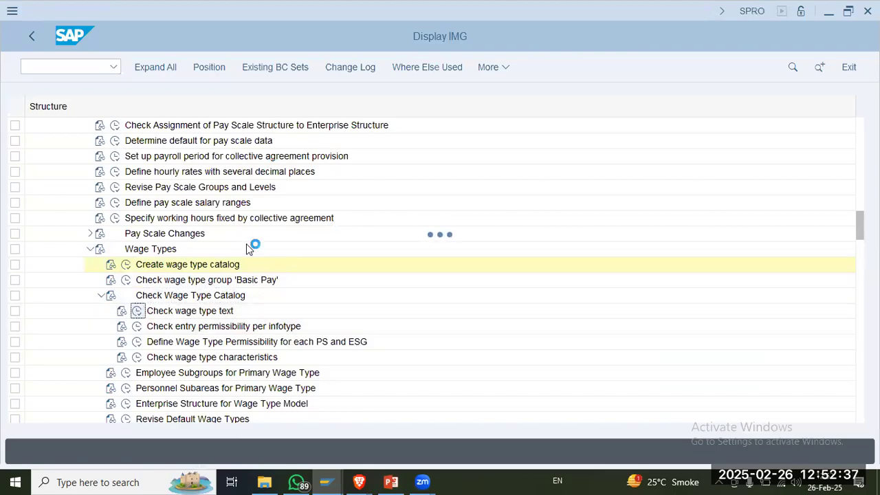
{"action": "key", "text": "alt+Tab"}
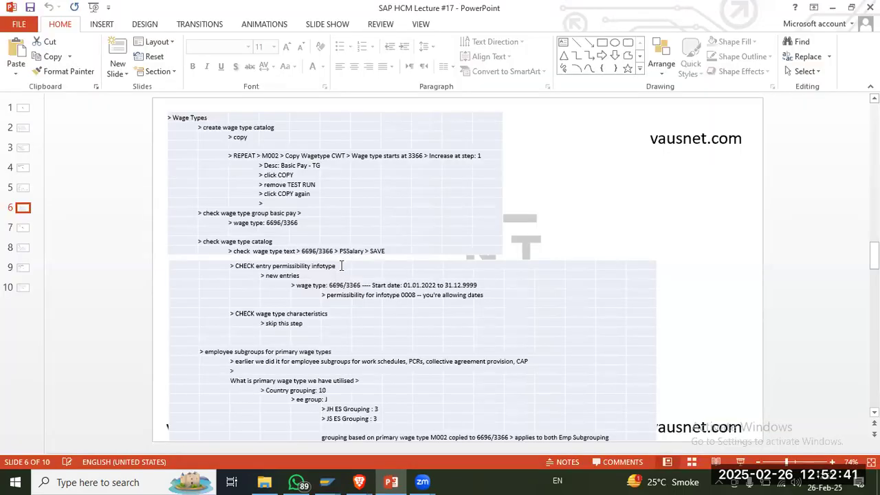
{"action": "key", "text": "alt+Tab"}
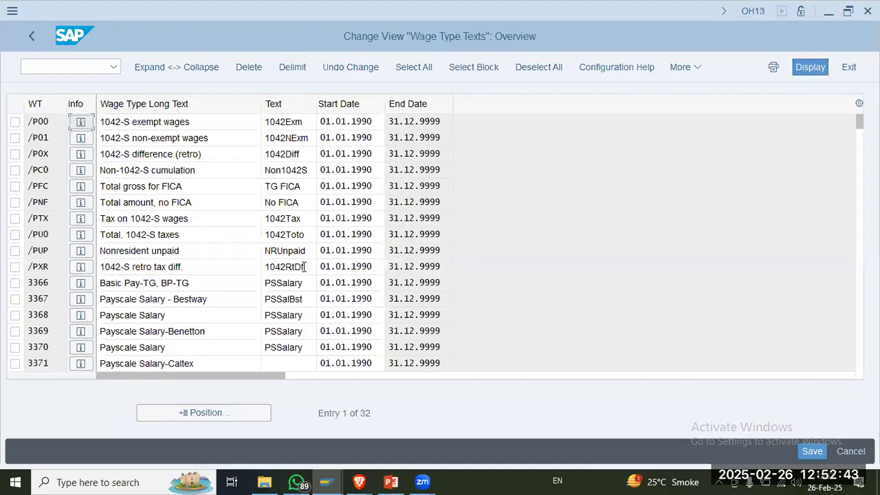
Step: Compare the Wage Type Texts overview with the PSSalary note on slide 6 in PowerPoint, and locate wage type 3371, Payscale Salary-Caltex, in SAP
{"action": "key", "text": "alt+Tab"}
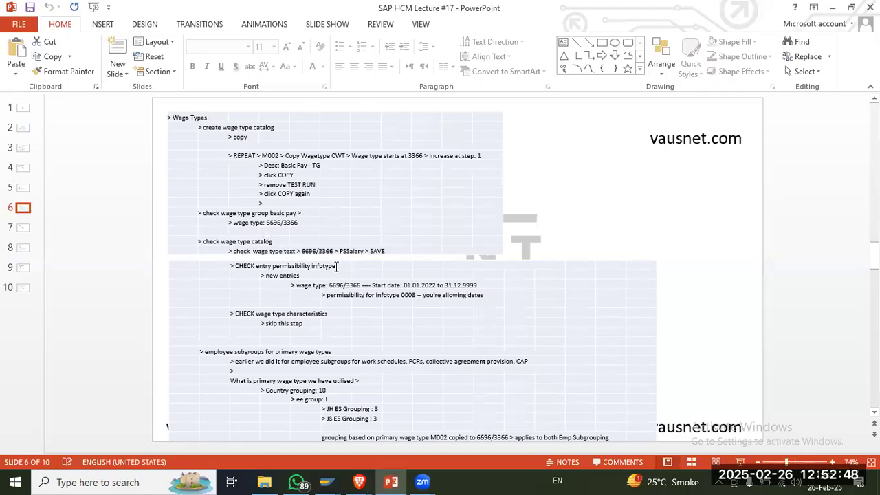
{"action": "key", "text": "alt+Tab"}
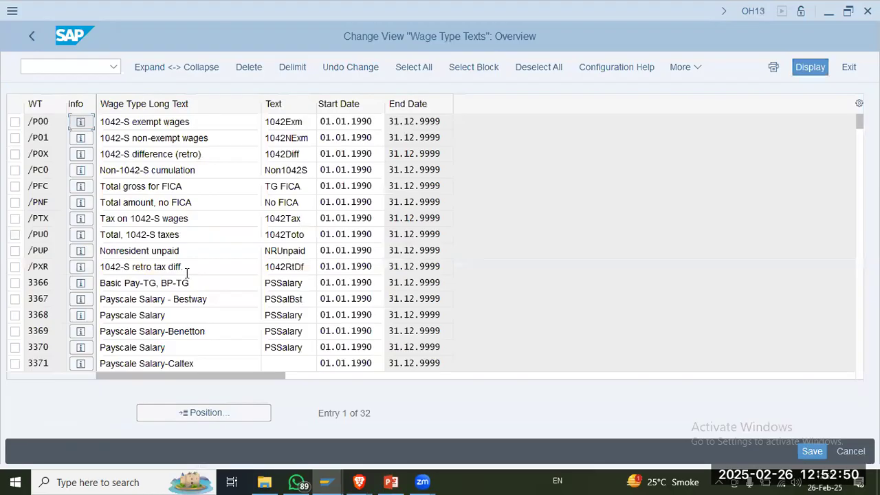
{"action": "left_click", "coordinate": [172, 269]}
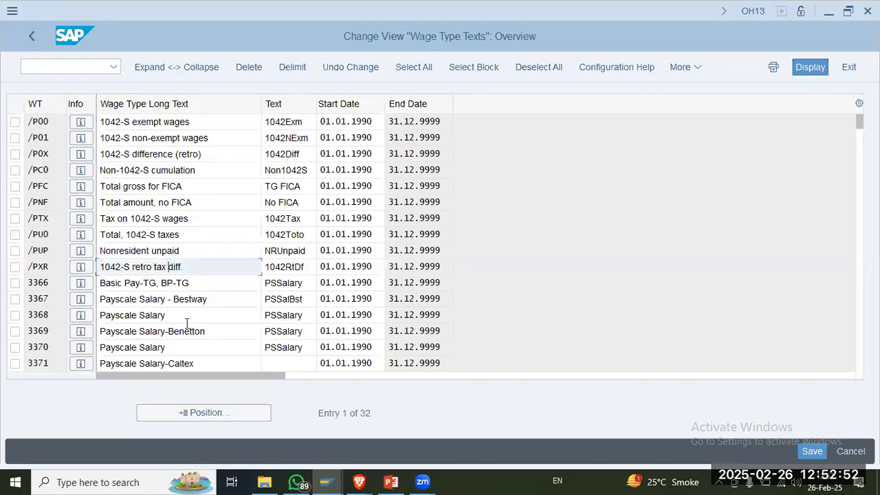
{"action": "left_click", "coordinate": [206, 365]}
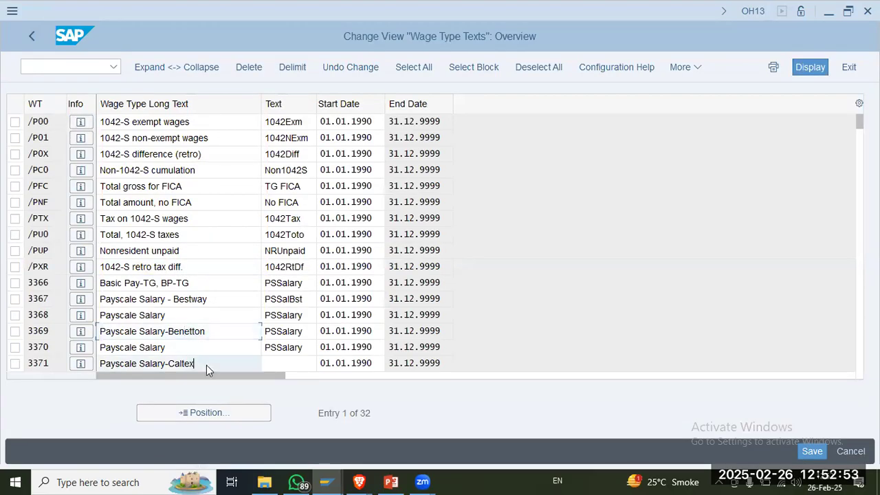
Step: Set the short text of wage type 3371, Payscale Salary-Caltex, to PSalCLTX and accept the change for all referencing entries
{"action": "left_click", "coordinate": [306, 363]}
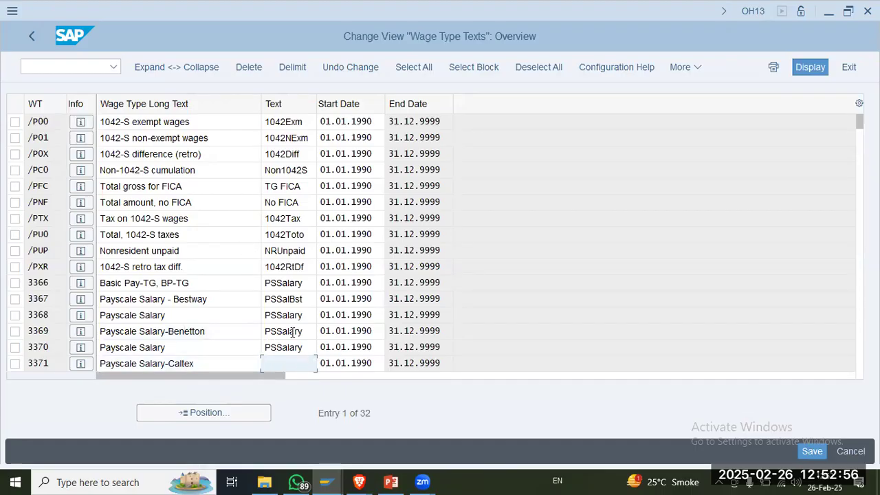
{"action": "key", "text": "alt+Tab"}
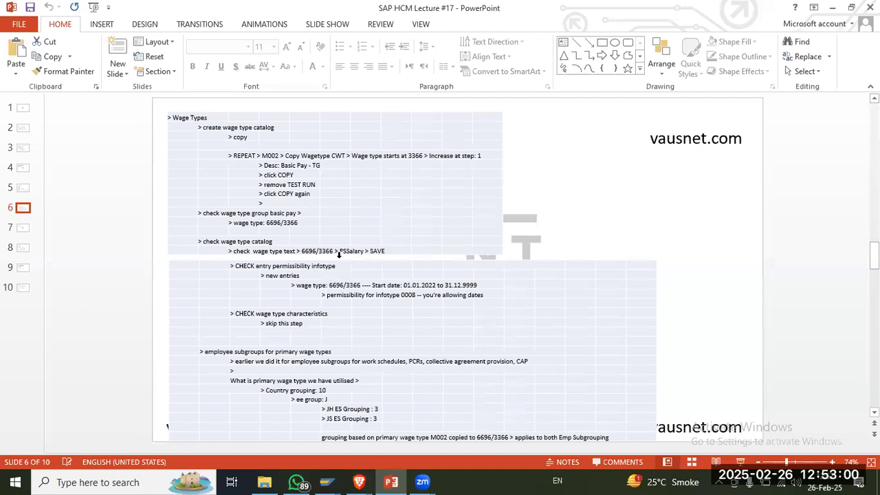
{"action": "key", "text": "alt+Tab"}
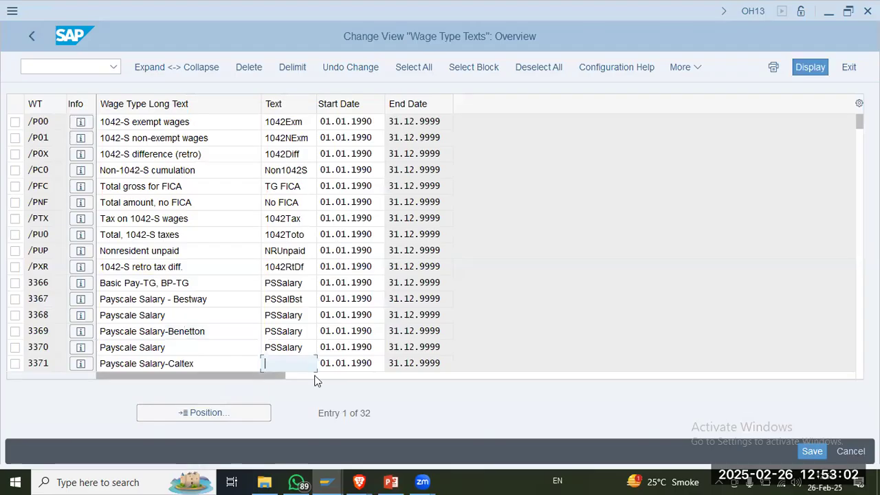
{"action": "type", "text": "PSSalClt"}
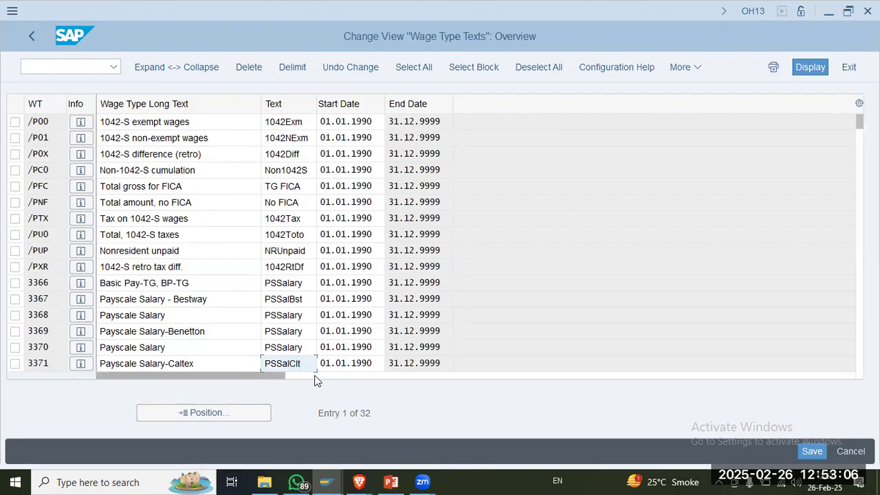
{"action": "key", "text": "BackSpace"}
{"action": "key", "text": "BackSpace"}
{"action": "type", "text": "LT"}
{"action": "key", "text": "Left"}
{"action": "key", "text": "Left"}
{"action": "key", "text": "Left"}
{"action": "key", "text": "Left"}
{"action": "key", "text": "BackSpace"}
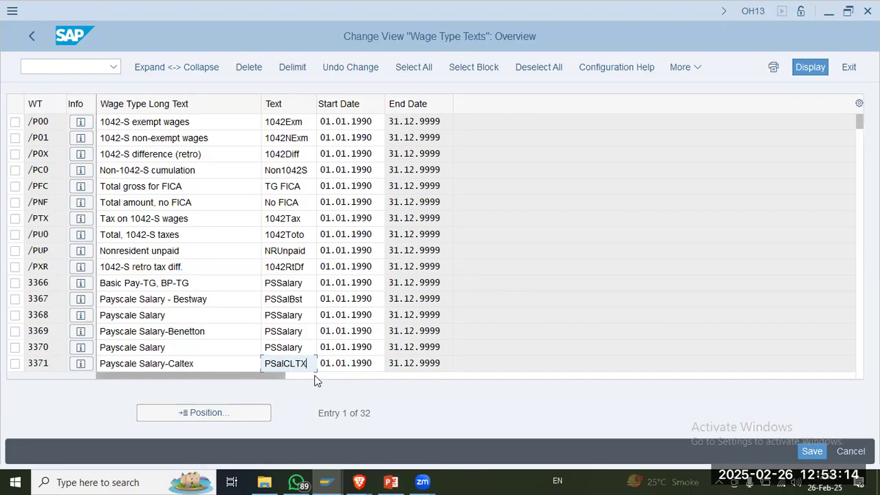
{"action": "key", "text": "Return"}
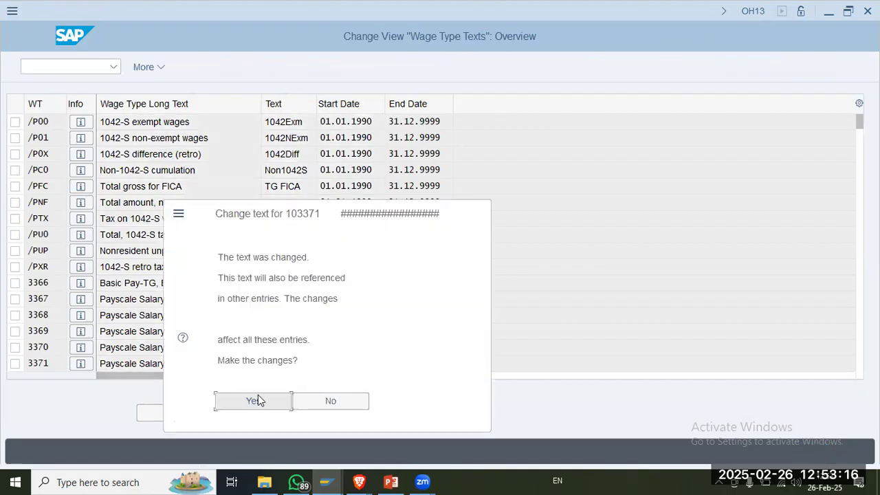
{"action": "left_click", "coordinate": [258, 400]}
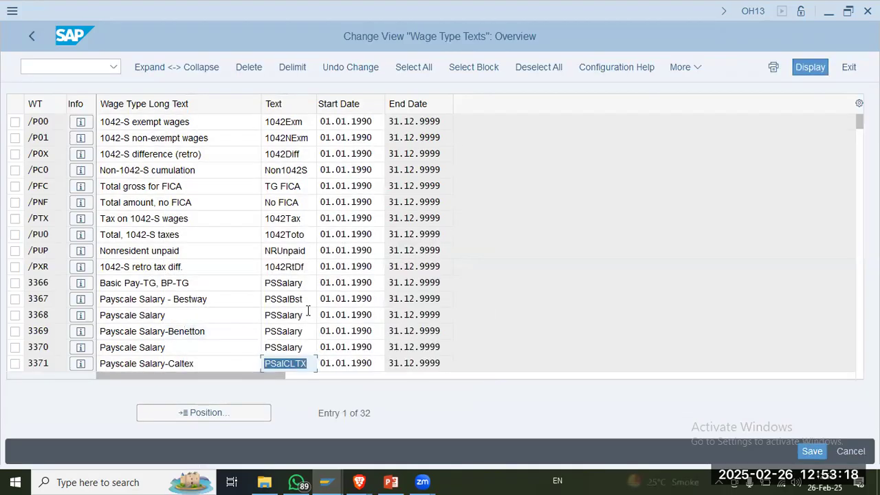
Step: Save the wage type texts under the own customizing request SA2K902202, CALTEX - HCM Config
{"action": "left_click", "coordinate": [812, 451]}
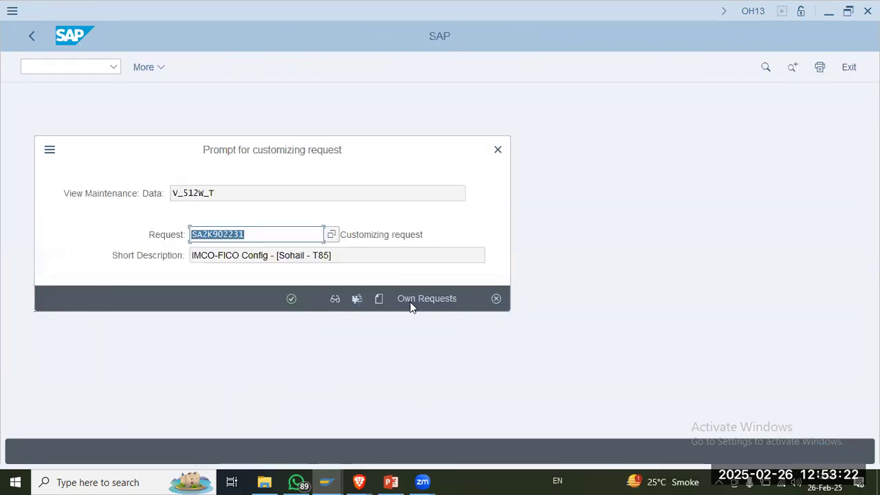
{"action": "left_click", "coordinate": [434, 299]}
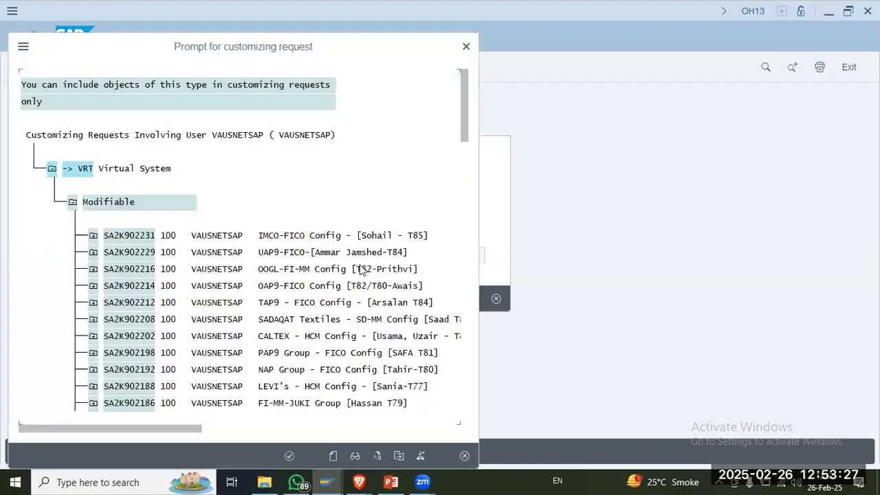
{"action": "left_click", "coordinate": [365, 253]}
{"action": "double_click", "coordinate": [290, 336]}
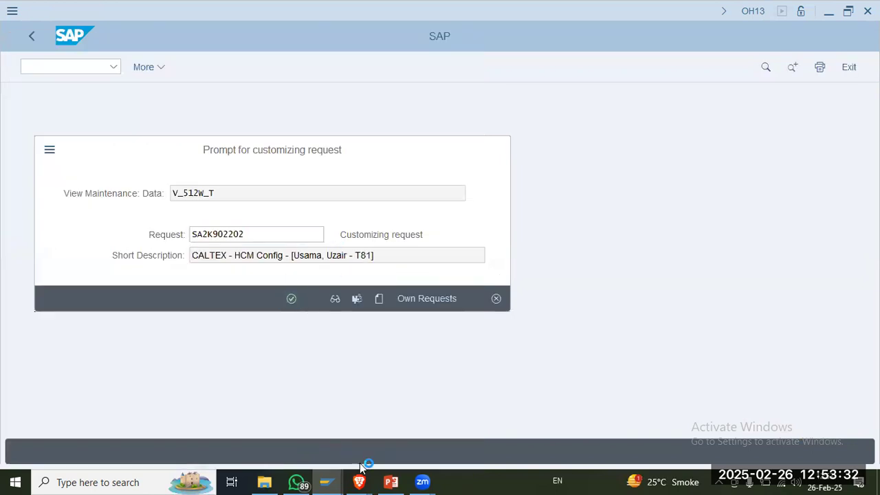
Step: Review the entry permissibility notes on slide 6 in PowerPoint and return to the wage type texts in SAP
{"action": "left_click", "coordinate": [391, 482]}
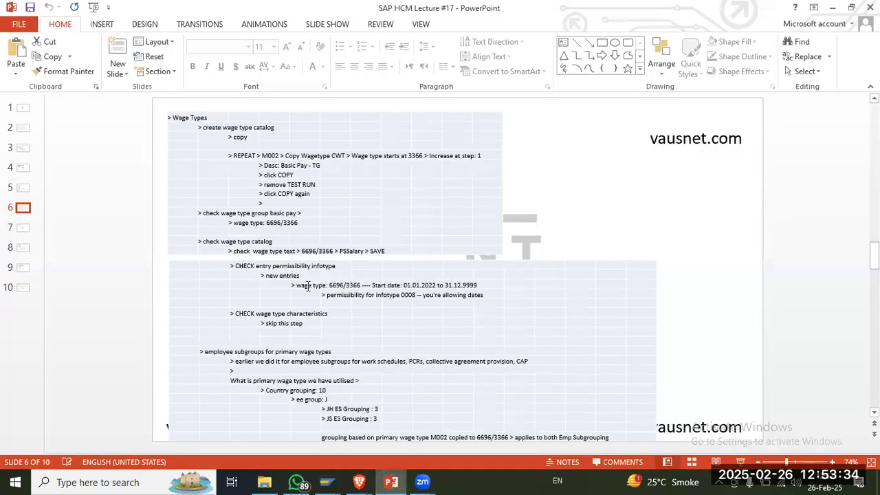
{"action": "key", "text": "alt+Tab"}
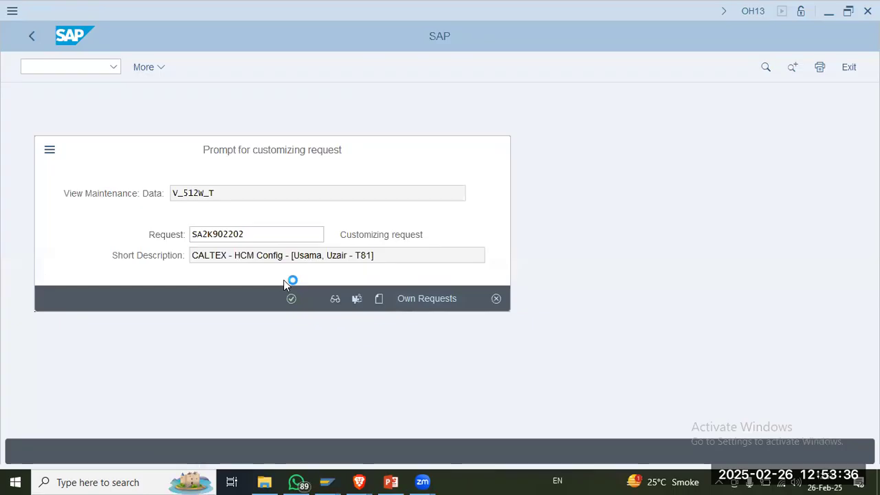
{"action": "key", "text": "alt+Tab"}
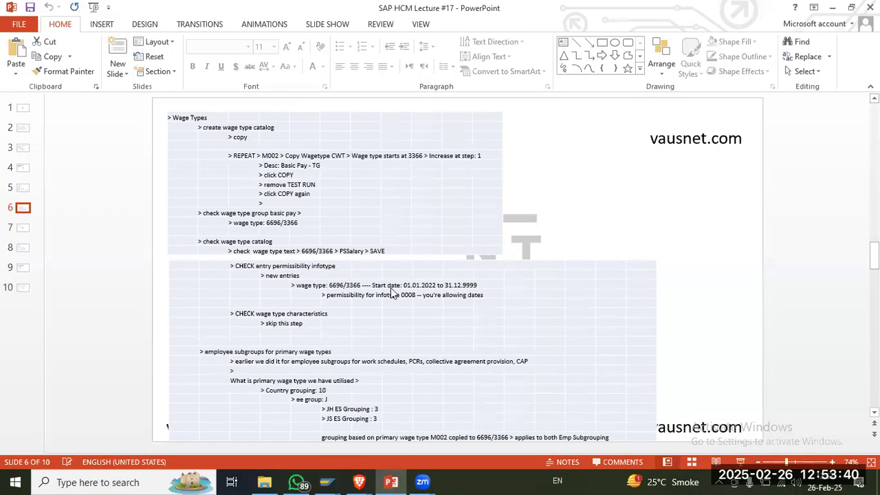
{"action": "key", "text": "alt+Tab"}
{"action": "key", "text": "alt+Tab"}
{"action": "key", "text": "alt+Tab"}
Step: Execute Check entry permissibility per infotype, examine the start date of wage type 3371, and compare it with slide 6 in PowerPoint
{"action": "double_click", "coordinate": [55, 363]}
{"action": "left_click", "coordinate": [35, 35]}
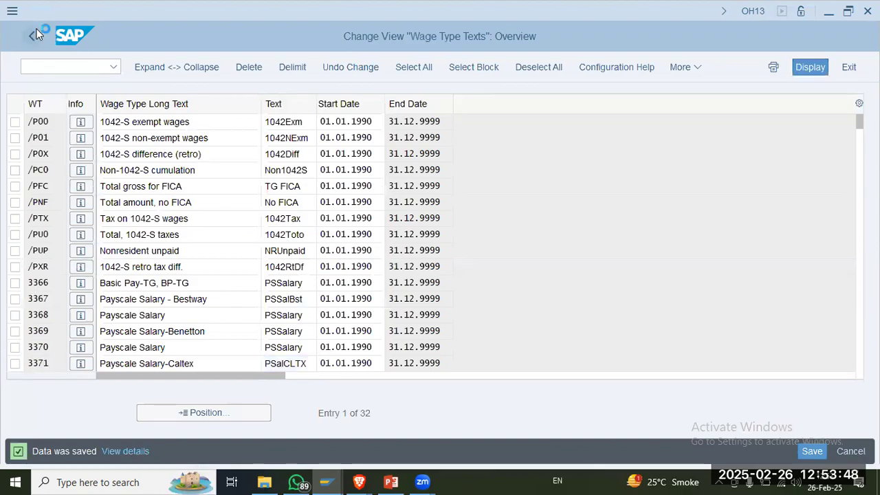
{"action": "left_click", "coordinate": [137, 327]}
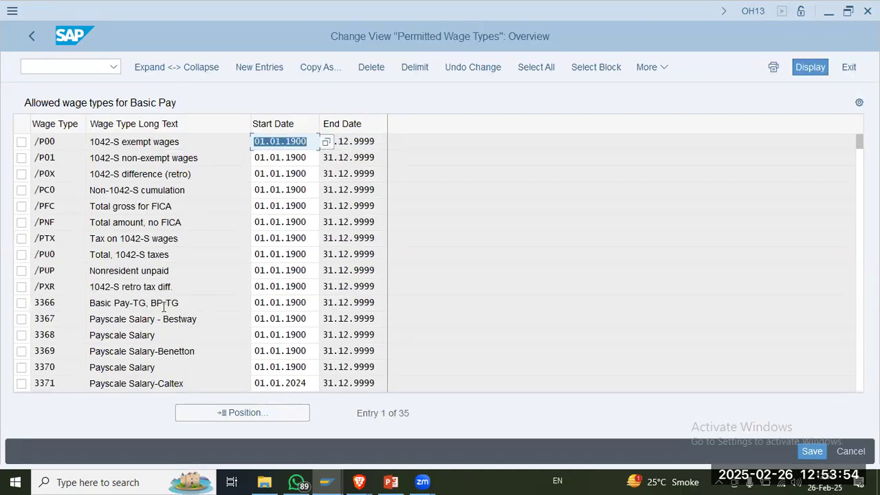
{"action": "left_click", "coordinate": [311, 382]}
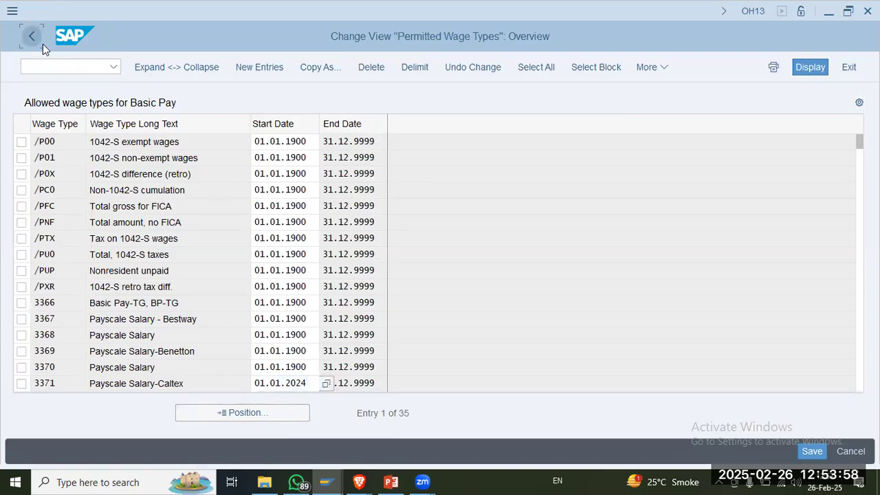
{"action": "key", "text": "alt+Tab"}
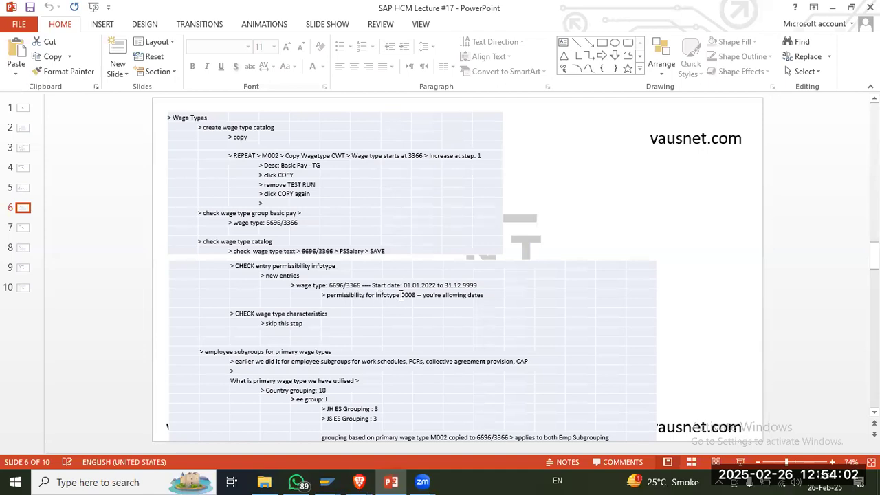
{"action": "key", "text": "alt+Tab"}
Step: Execute Define Wage Type Permissibility for each PS and ESG in SAP and open the details of wage type 3371, Payscale Salary-Caltex
{"action": "left_click", "coordinate": [287, 342]}
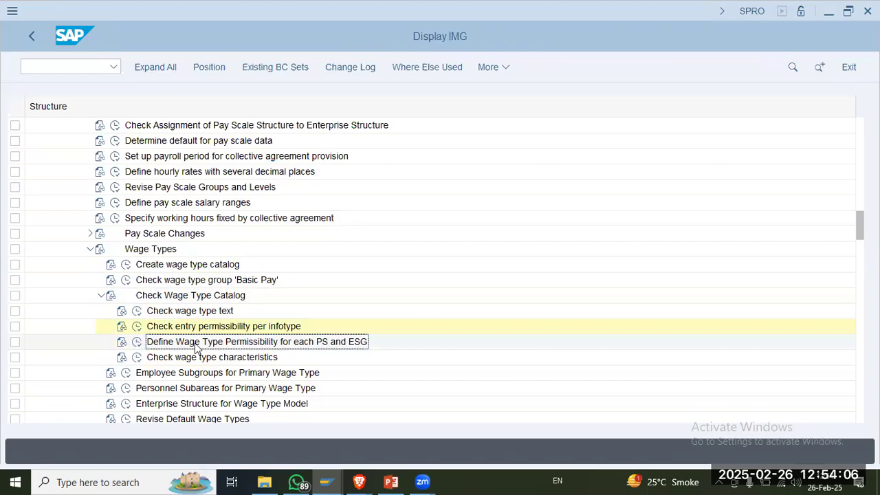
{"action": "left_click", "coordinate": [138, 344]}
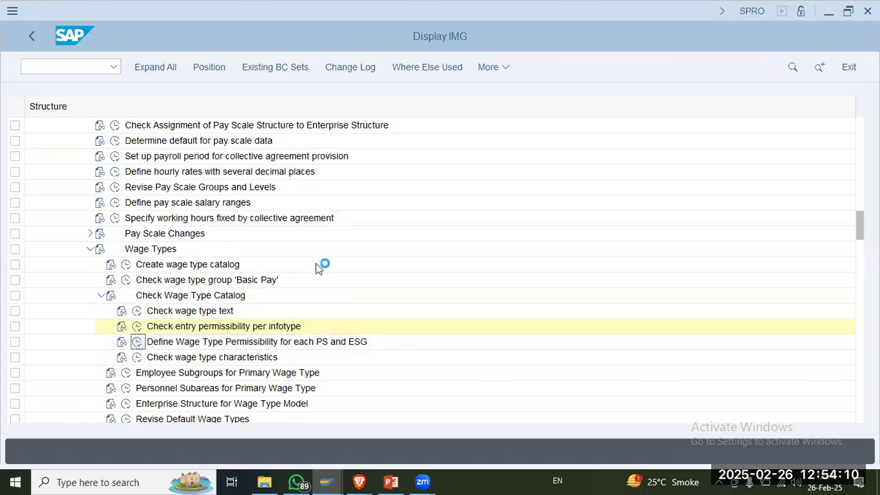
{"action": "key", "text": "alt+Tab"}
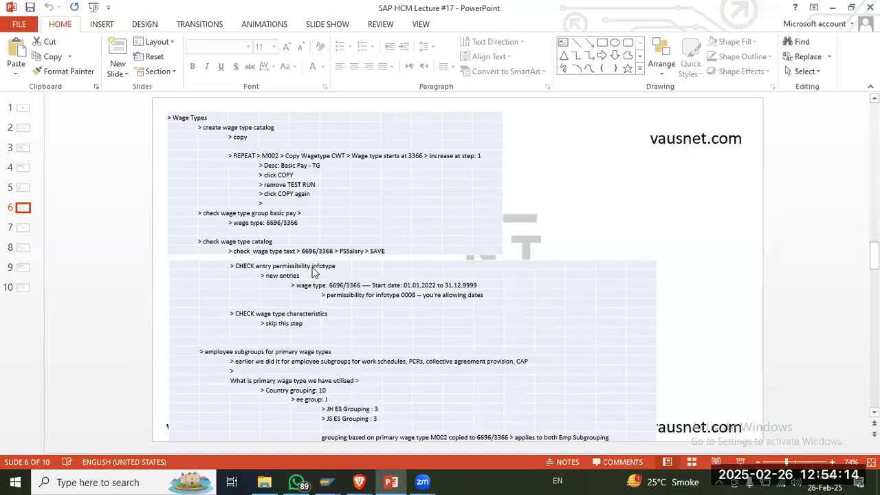
{"action": "key", "text": "alt+Tab"}
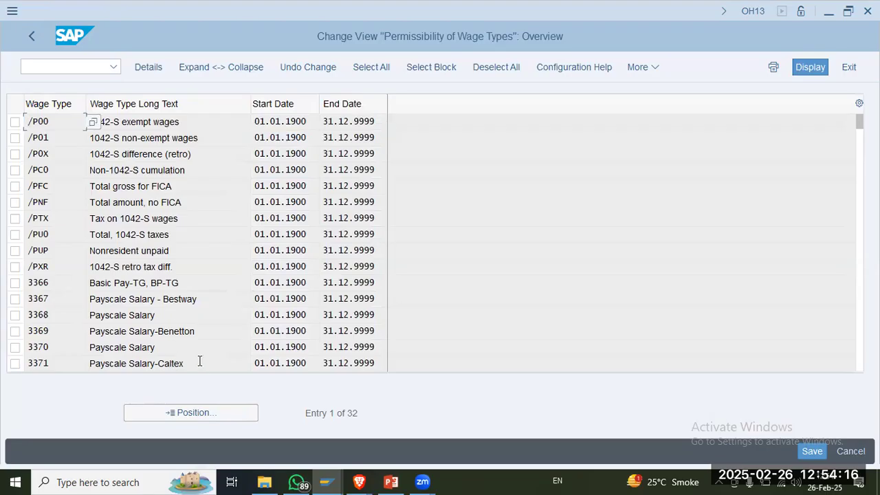
{"action": "left_click_drag", "start_coordinate": [182, 363], "coordinate": [110, 356]}
{"action": "left_click", "coordinate": [134, 362]}
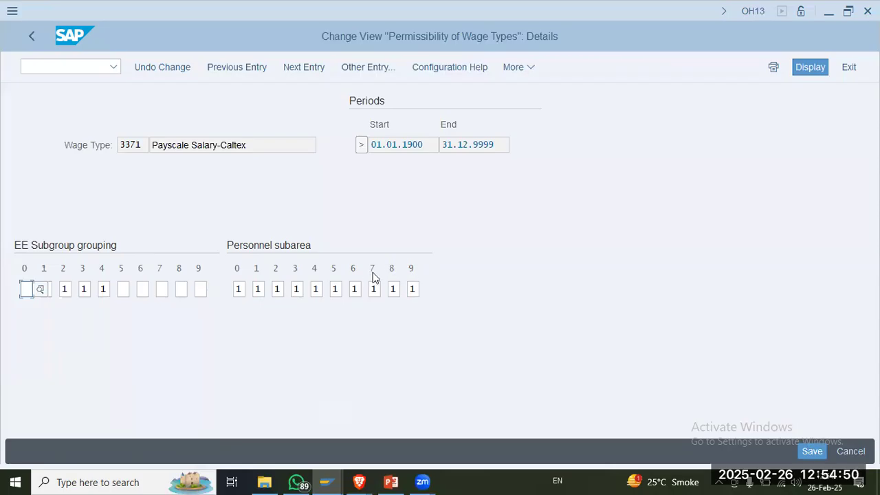
Step: Examine the possible values for EE subgroup grouping 7 of wage type 3371, and return to the IMG structure
{"action": "left_click", "coordinate": [161, 289]}
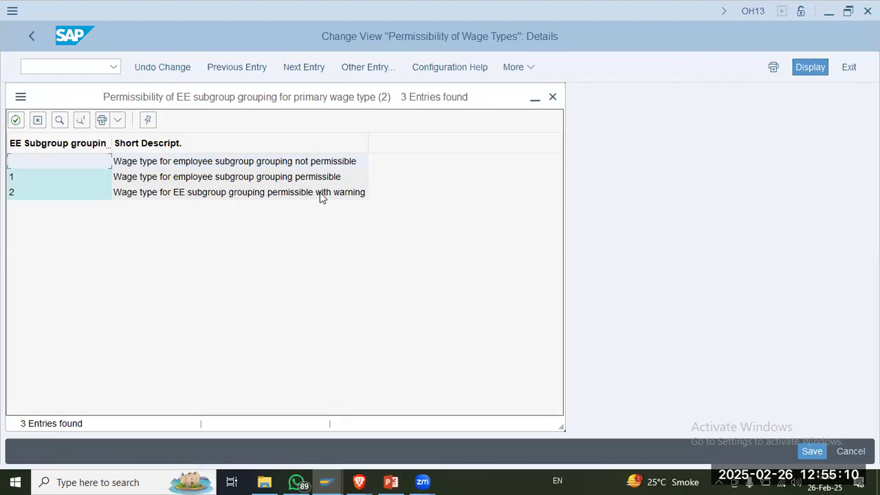
{"action": "left_click", "coordinate": [552, 97]}
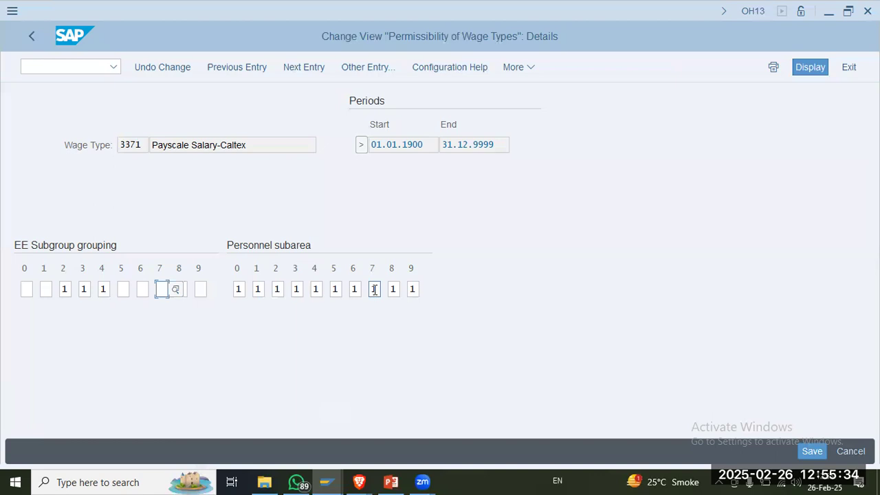
{"action": "left_click", "coordinate": [36, 35]}
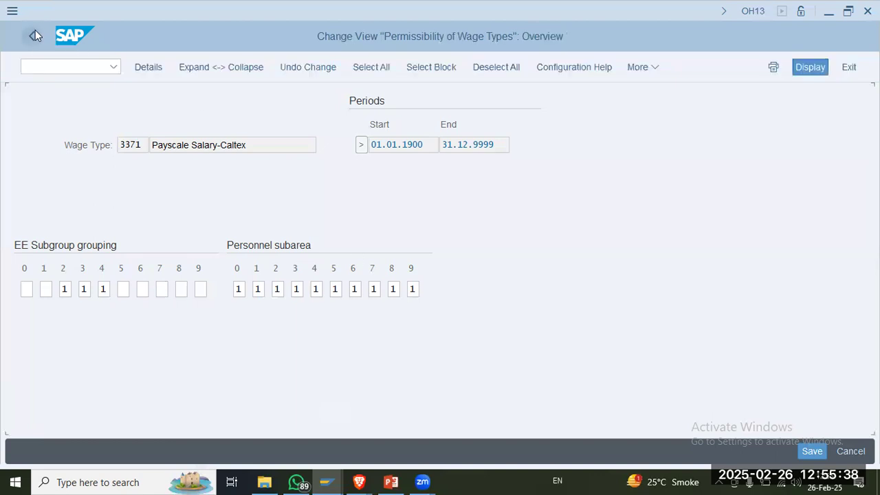
{"action": "left_click", "coordinate": [31, 35]}
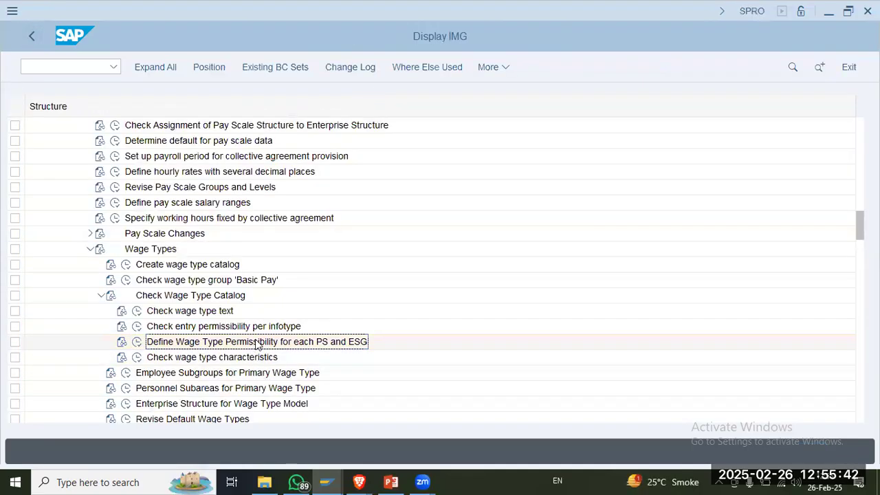
Step: Read the wage type characteristics note on slide 6 in PowerPoint, and execute Check wage type characteristics in SAP
{"action": "left_click", "coordinate": [392, 482]}
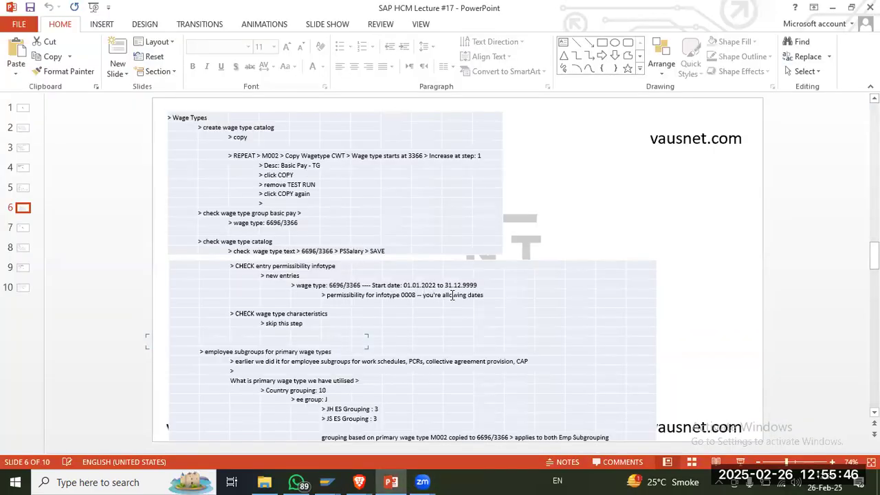
{"action": "left_click", "coordinate": [470, 297]}
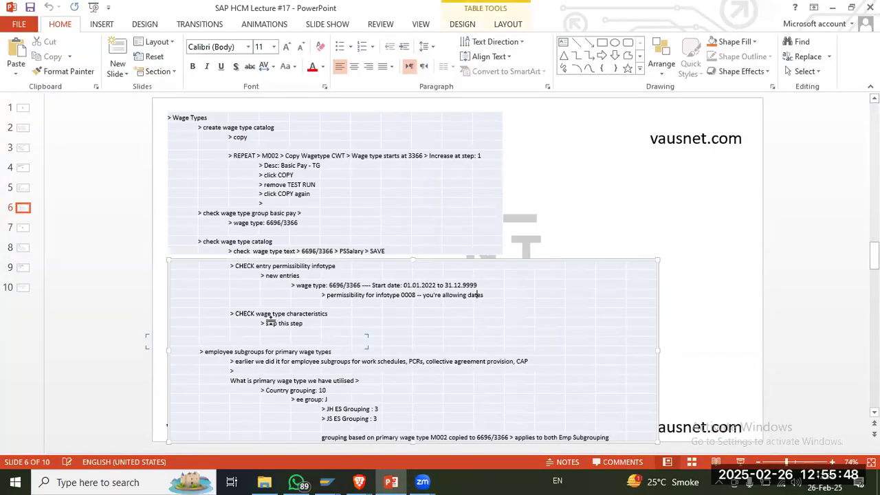
{"action": "key", "text": "alt+Tab"}
{"action": "left_click", "coordinate": [138, 357]}
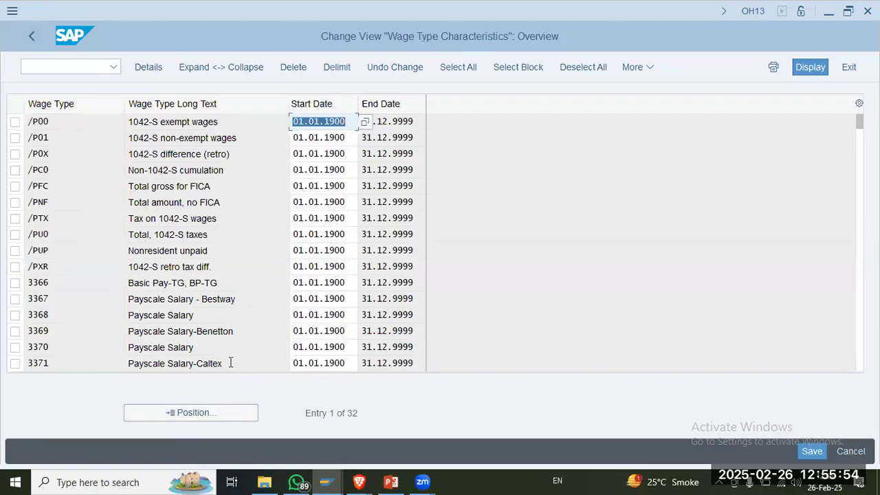
Step: Examine the characteristics details of wage type 3371, from the amount settings to the indirect valuation
{"action": "scroll", "coordinate": [231, 364], "scroll_direction": "down", "scroll_amount": 1}
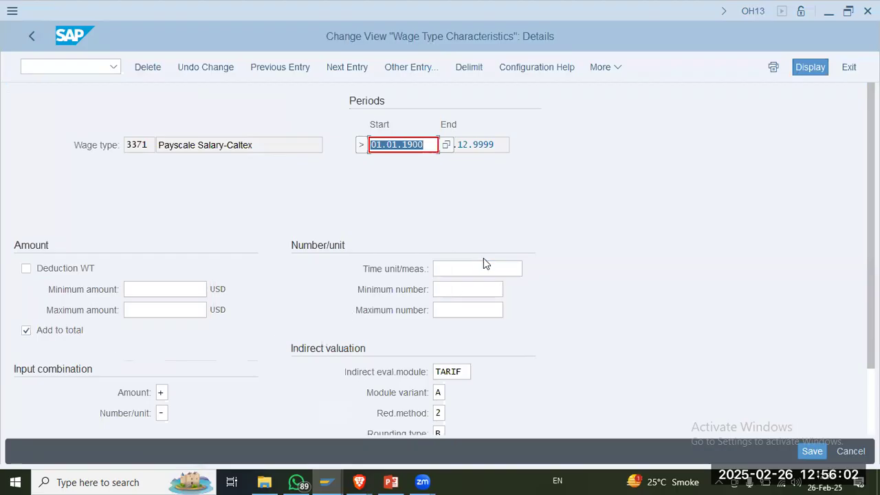
{"action": "scroll", "coordinate": [482, 275], "scroll_direction": "down", "scroll_amount": 1}
{"action": "scroll", "coordinate": [481, 277], "scroll_direction": "down", "scroll_amount": 1}
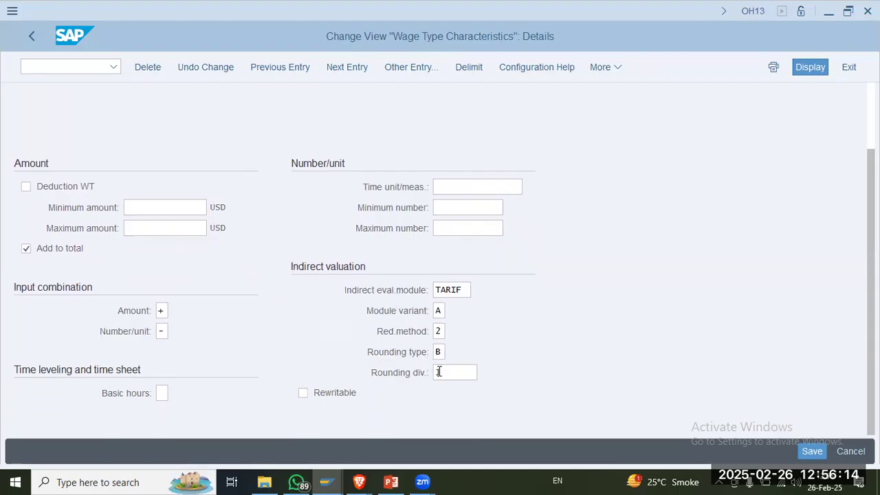
Step: Review the number, name and characteristics of wage type 3371, Payscale Salary-Caltex, and return to the wage type characteristics overview
{"action": "scroll", "coordinate": [318, 369], "scroll_direction": "up", "scroll_amount": 3}
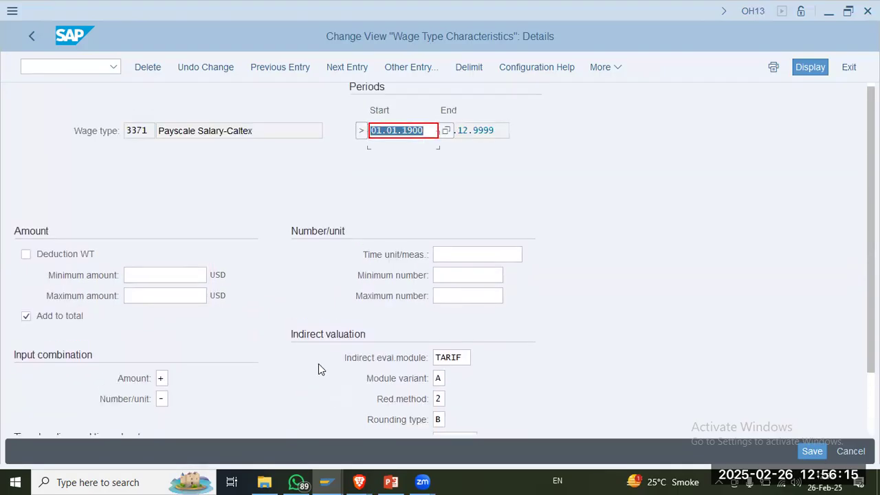
{"action": "double_click", "coordinate": [195, 145]}
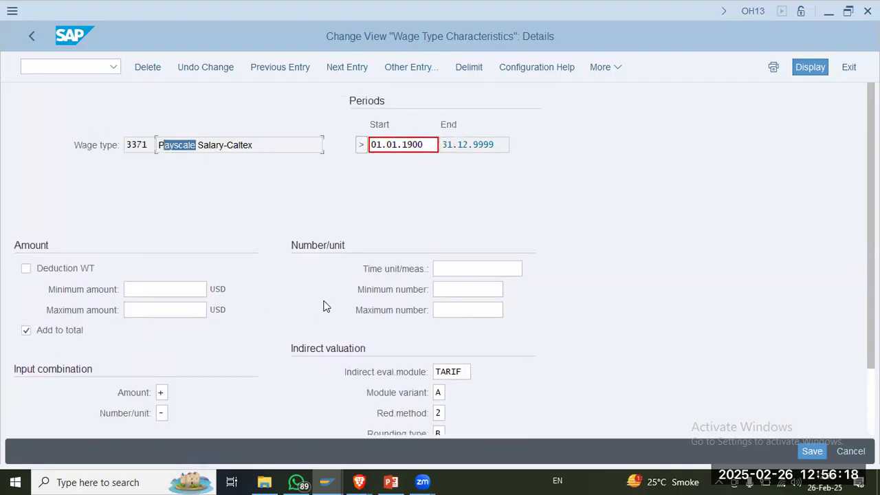
{"action": "scroll", "coordinate": [324, 304], "scroll_direction": "down", "scroll_amount": 3}
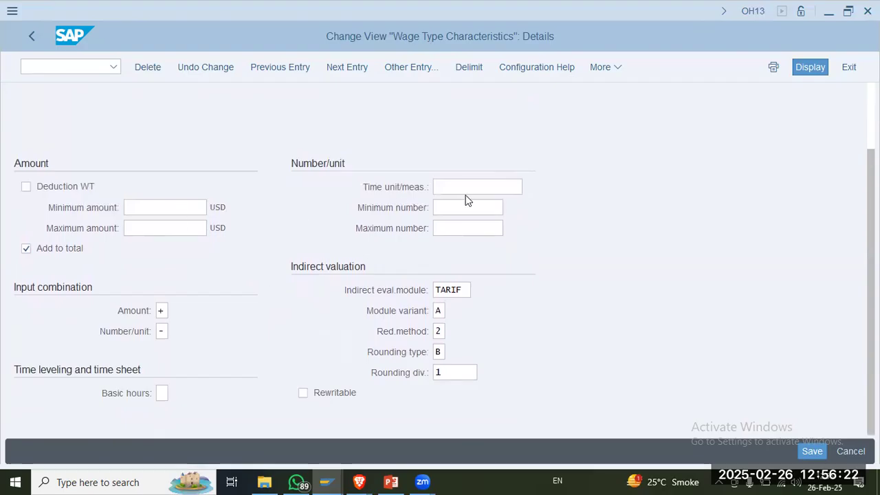
{"action": "scroll", "coordinate": [158, 162], "scroll_direction": "up", "scroll_amount": 3}
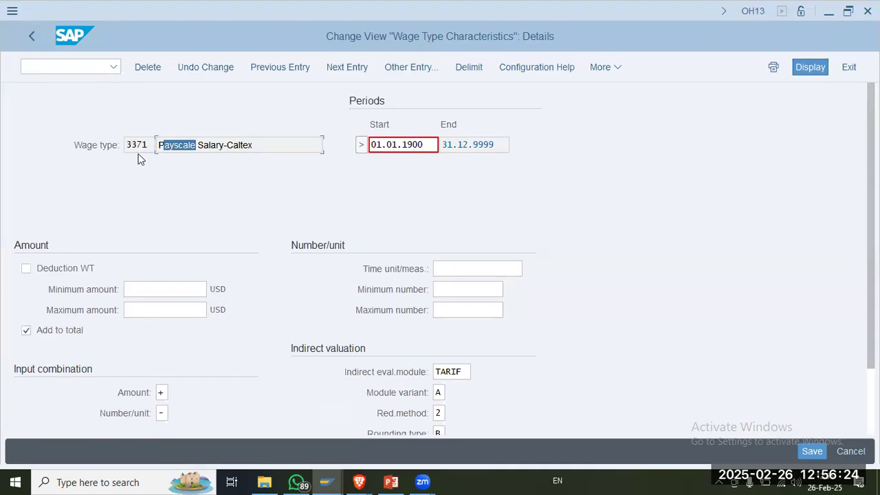
{"action": "left_click_drag", "start_coordinate": [152, 144], "coordinate": [34, 125]}
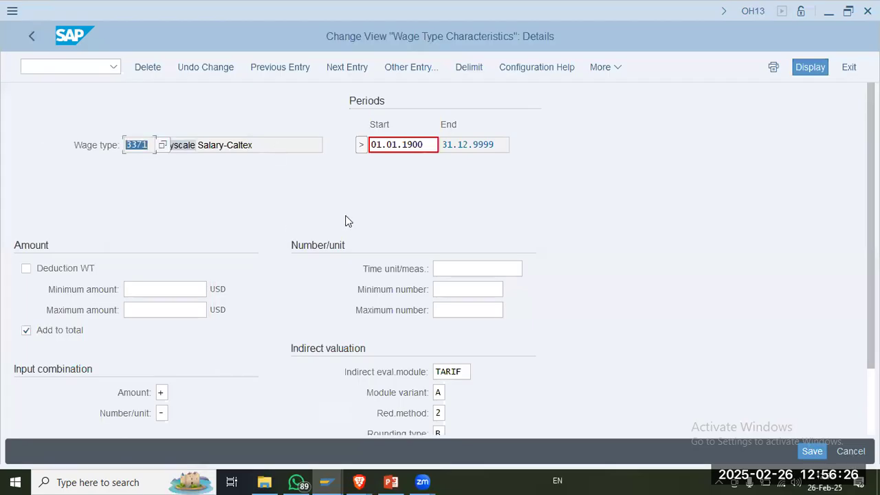
{"action": "scroll", "coordinate": [362, 241], "scroll_direction": "down", "scroll_amount": 3}
{"action": "scroll", "coordinate": [172, 200], "scroll_direction": "up", "scroll_amount": 2}
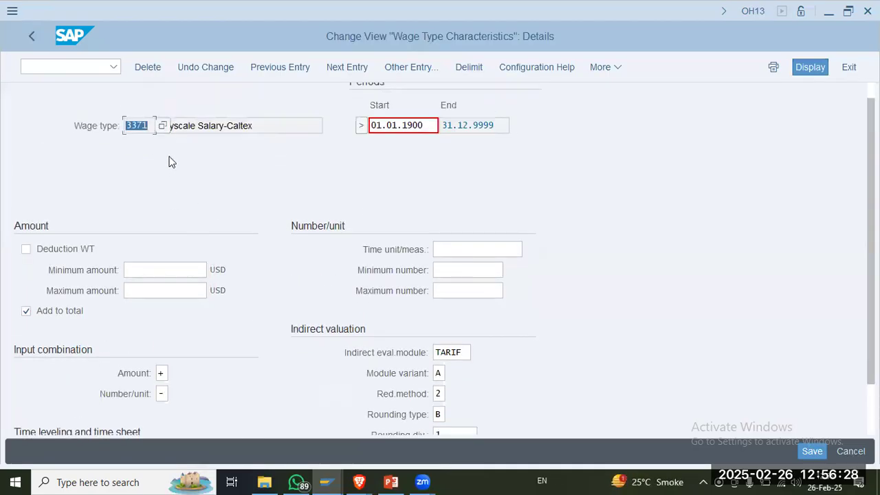
{"action": "left_click", "coordinate": [227, 125]}
{"action": "left_click_drag", "start_coordinate": [269, 128], "coordinate": [48, 56]}
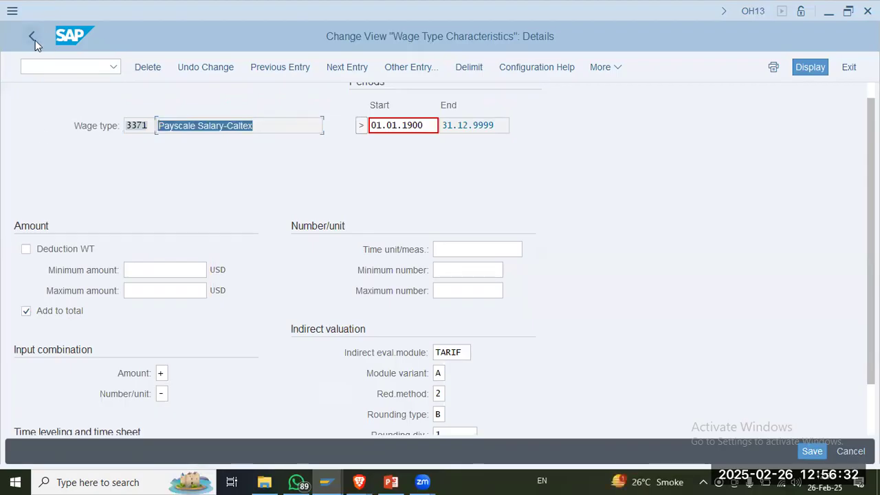
{"action": "left_click", "coordinate": [35, 40]}
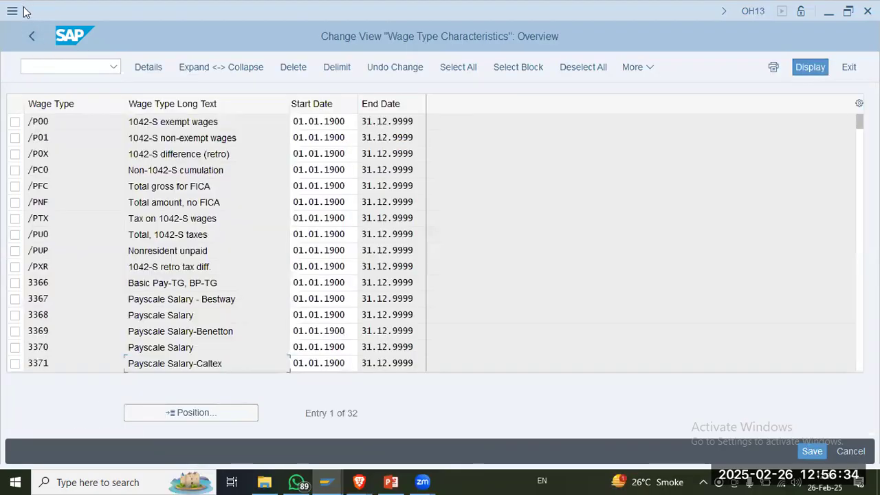
Step: Read the note on employee subgroups for primary wage types on slide 6 in PowerPoint
{"action": "key", "text": "alt+Tab"}
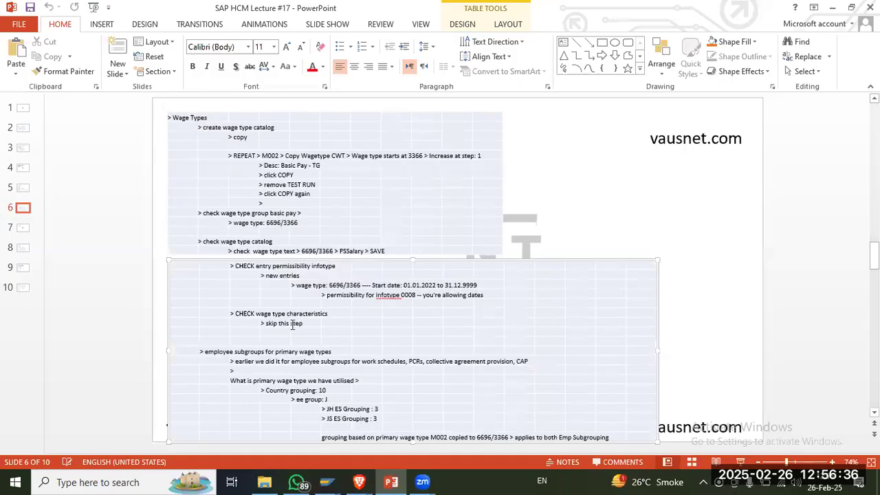
{"action": "scroll", "coordinate": [297, 313], "scroll_direction": "down", "scroll_amount": 2}
{"action": "scroll", "coordinate": [297, 313], "scroll_direction": "up", "scroll_amount": 2}
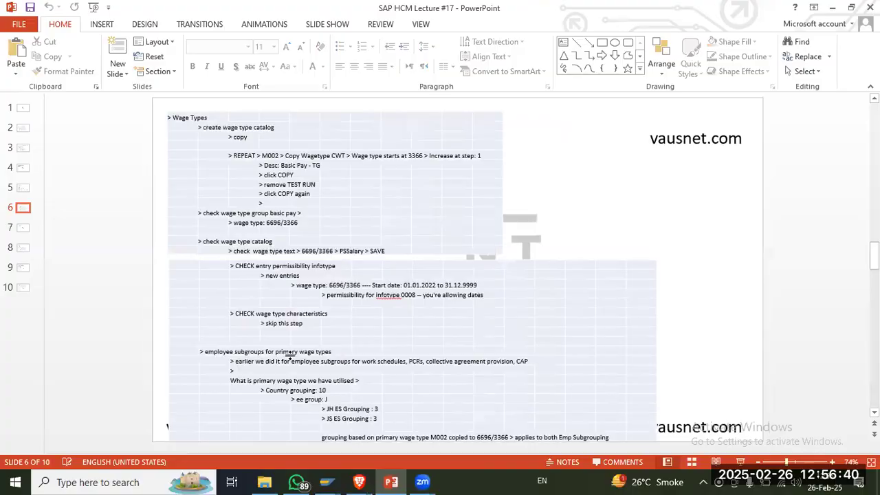
Step: Execute Employee Subgroups for Primary Wage Type in the SAP IMG for country grouping 10
{"action": "key", "text": "alt+Tab"}
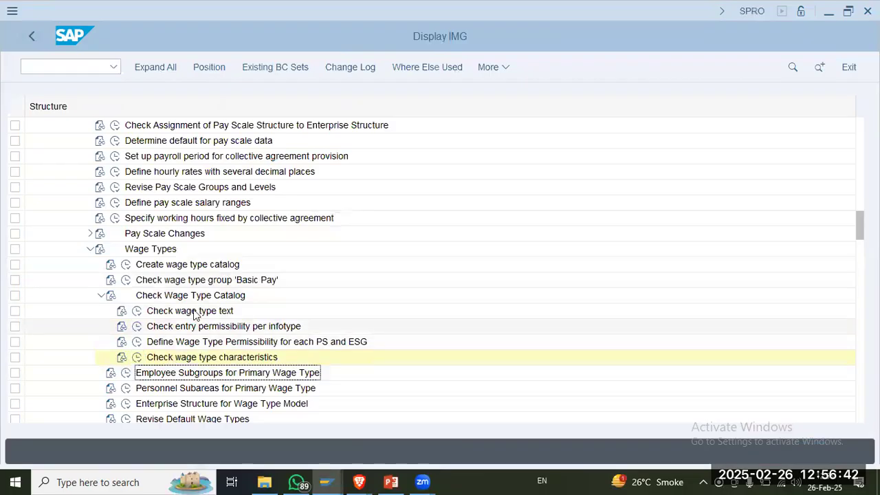
{"action": "scroll", "coordinate": [196, 313], "scroll_direction": "down", "scroll_amount": 2}
{"action": "scroll", "coordinate": [195, 313], "scroll_direction": "down", "scroll_amount": 1}
{"action": "left_click", "coordinate": [127, 264]}
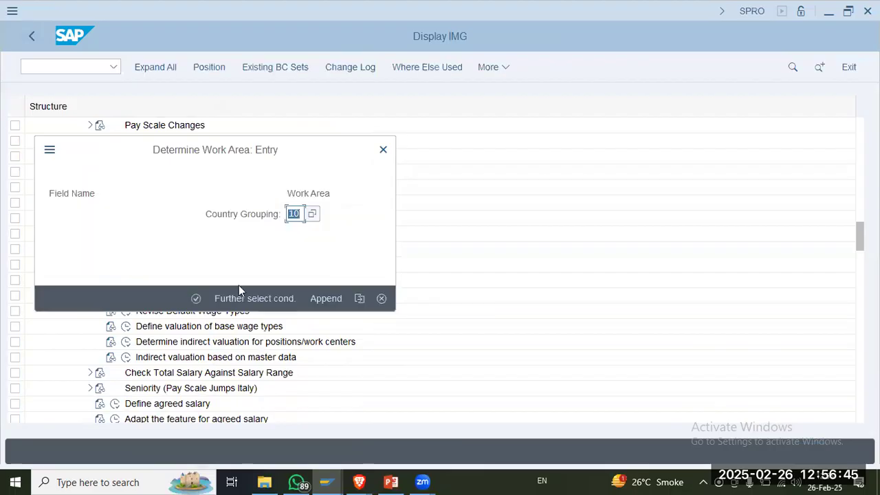
{"action": "left_click", "coordinate": [195, 299]}
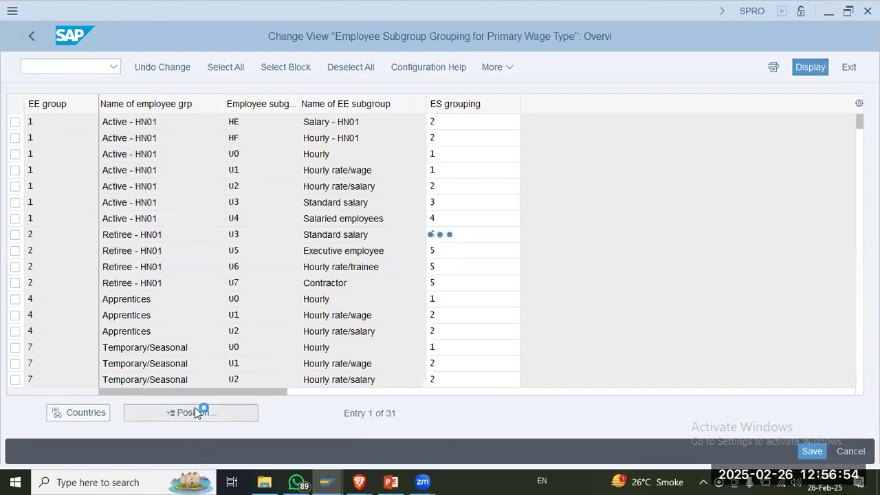
Step: Position the list at EE group C and check the ES grouping of the Caltex subgroups
{"action": "type", "text": "C"}
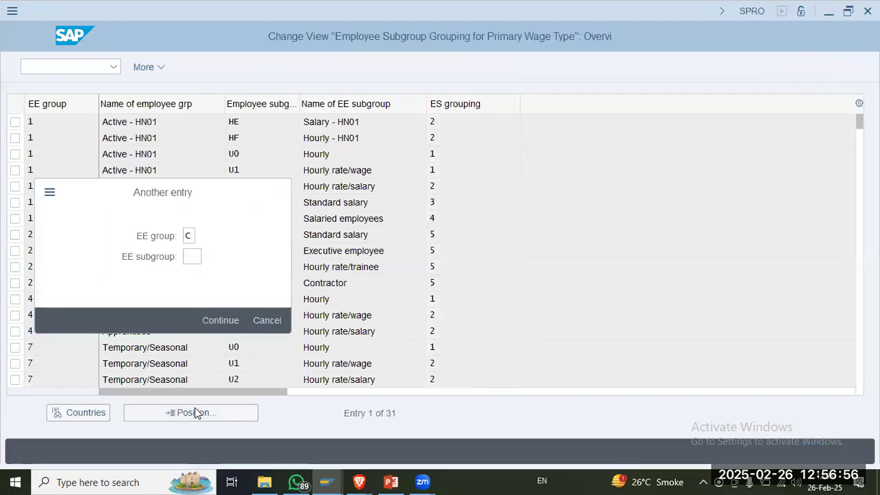
{"action": "key", "text": "Return"}
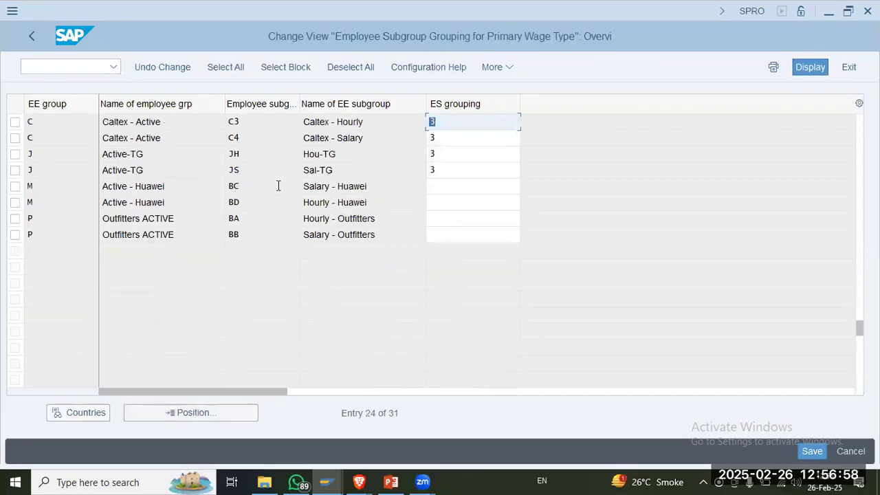
{"action": "left_click", "coordinate": [455, 139]}
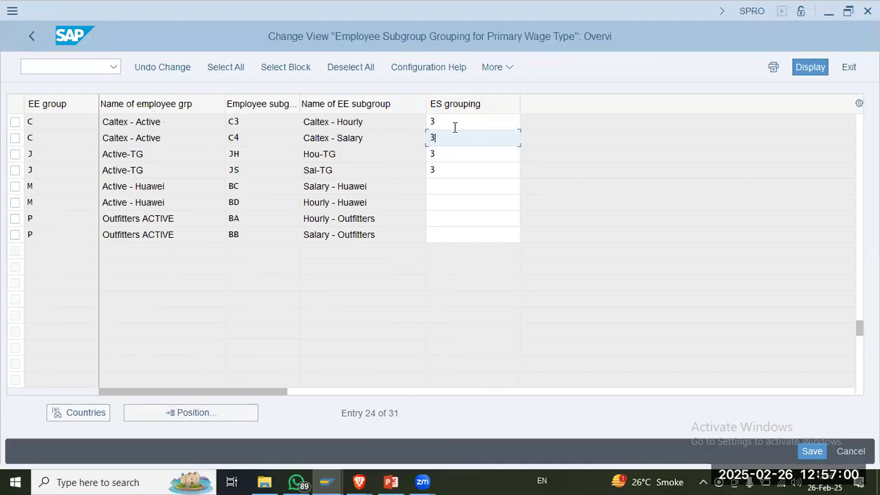
Step: Read the field help on the ES grouping of Caltex - Hourly, including its definition and use, and close the help
{"action": "left_click", "coordinate": [460, 123]}
{"action": "key", "text": "Return"}
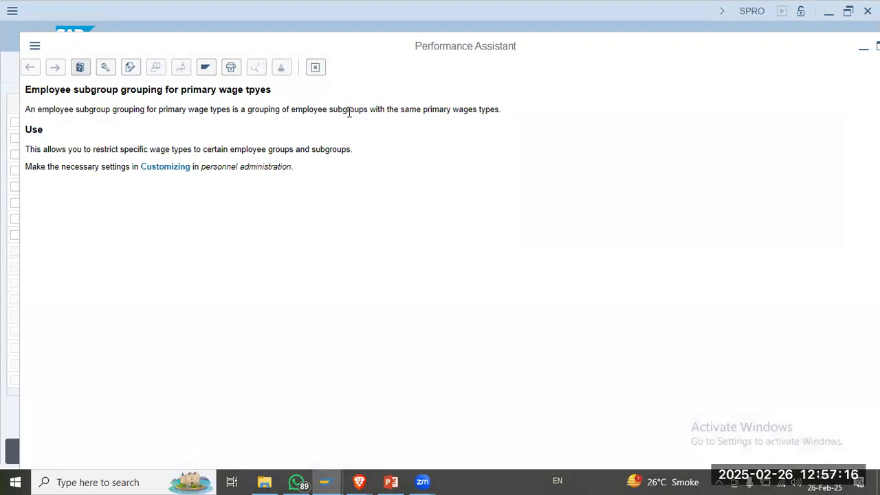
{"action": "left_click_drag", "start_coordinate": [506, 115], "coordinate": [320, 116]}
{"action": "left_click", "coordinate": [295, 131]}
{"action": "left_click_drag", "start_coordinate": [98, 149], "coordinate": [229, 149]}
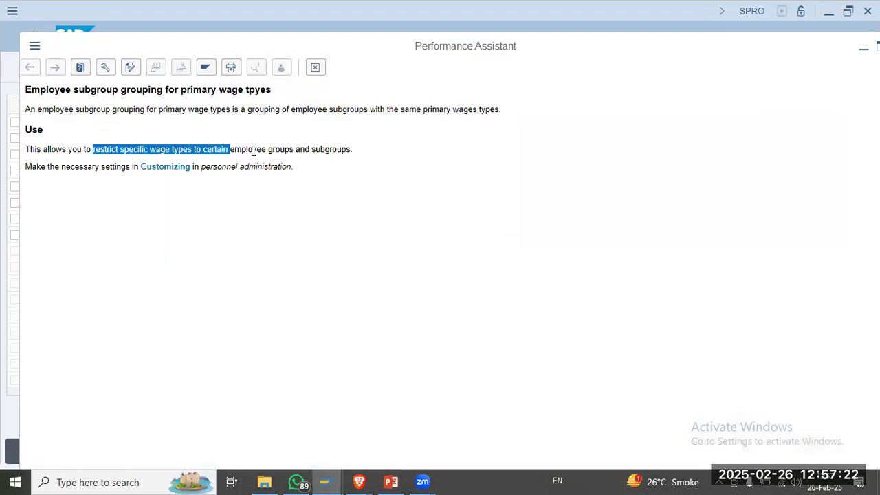
{"action": "left_click", "coordinate": [326, 149]}
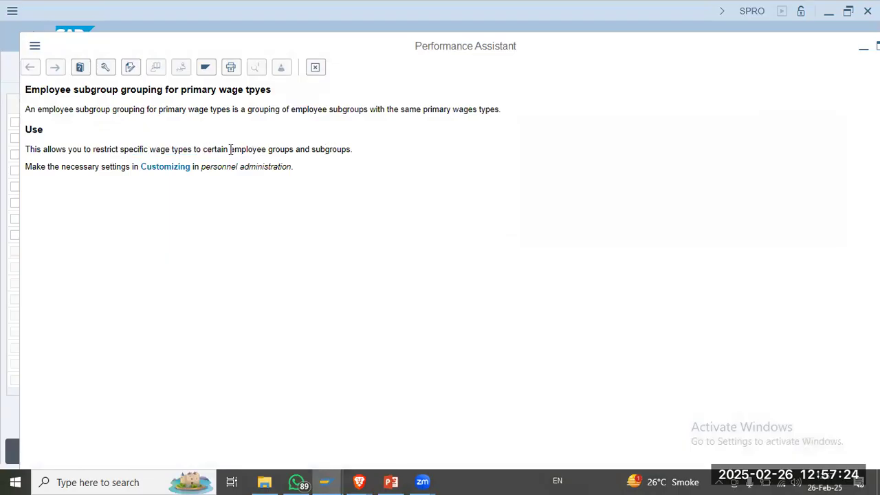
{"action": "left_click_drag", "start_coordinate": [230, 149], "coordinate": [414, 149]}
{"action": "left_click", "coordinate": [325, 165]}
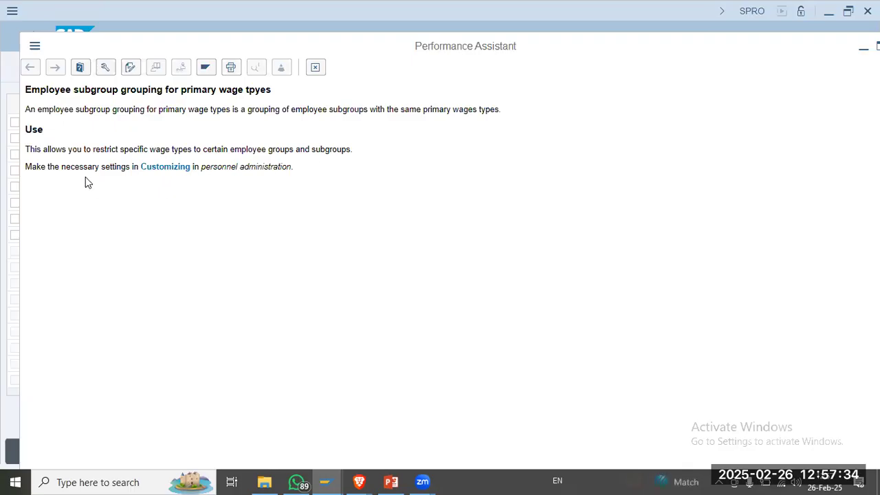
{"action": "left_click", "coordinate": [315, 69]}
Step: Check the ES grouping of Caltex - Hourly and Caltex - Salary again, and return to the IMG structure
{"action": "left_click", "coordinate": [464, 123]}
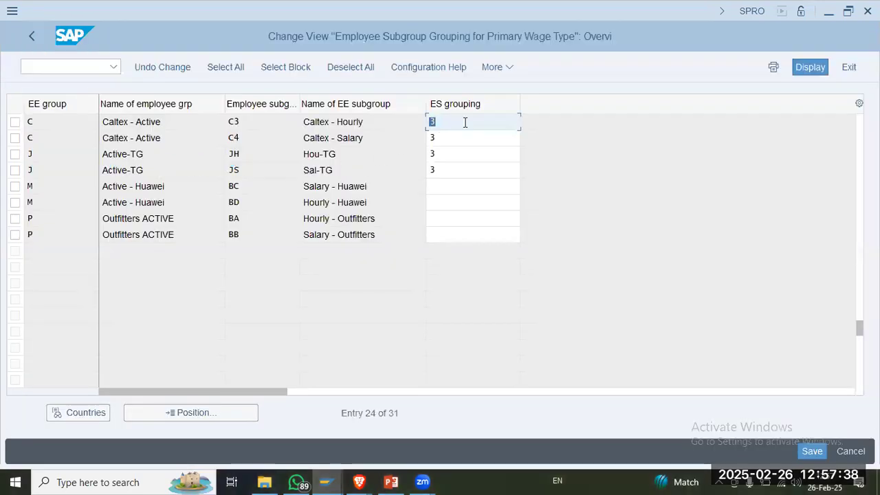
{"action": "left_click", "coordinate": [464, 137]}
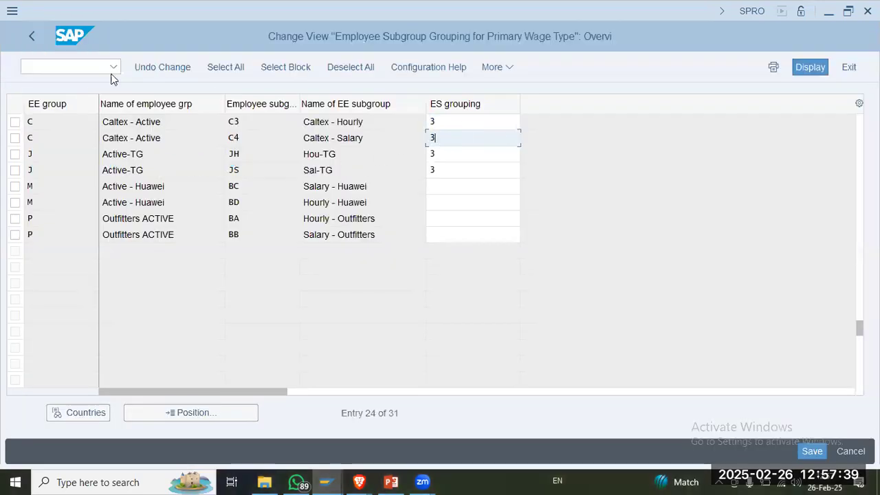
{"action": "left_click", "coordinate": [32, 38]}
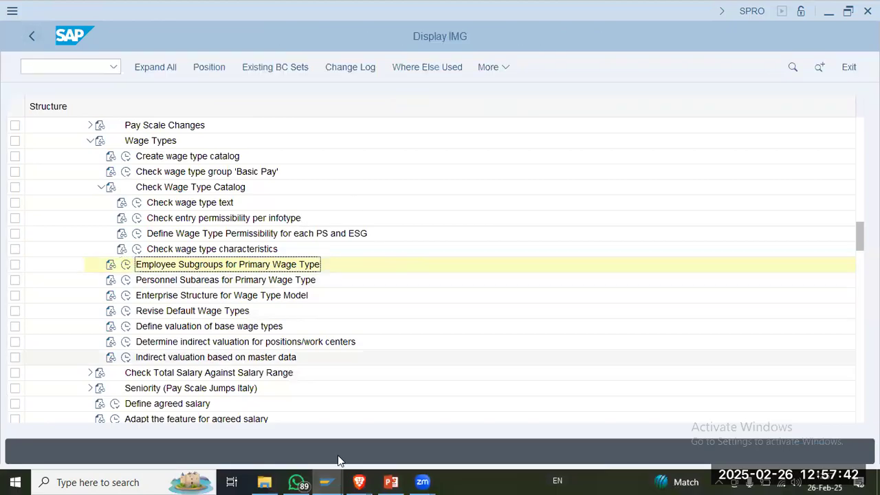
Step: Consult slide 6 in PowerPoint, and execute Personnel Subareas for Primary Wage Type in SAP
{"action": "left_click", "coordinate": [390, 482]}
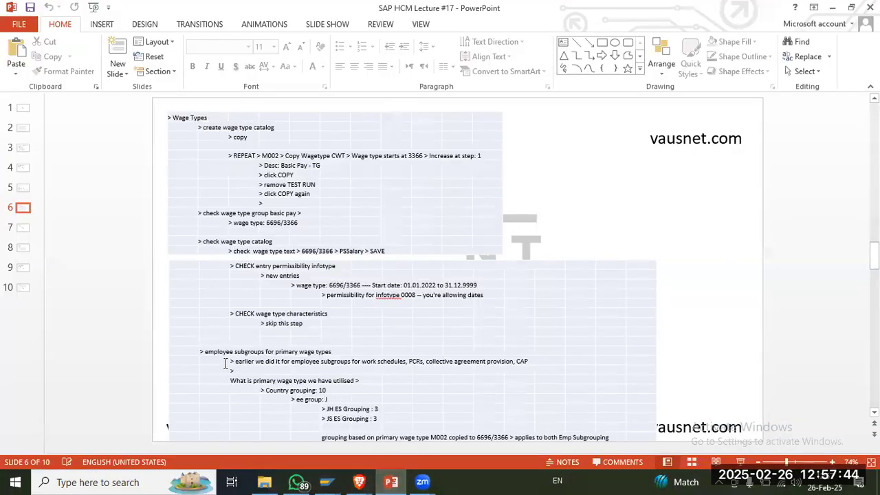
{"action": "key", "text": "alt+Tab"}
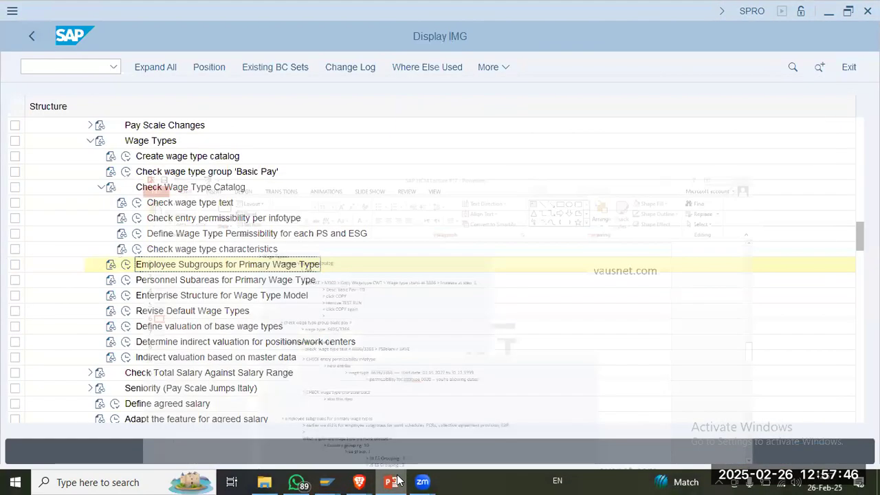
{"action": "left_click", "coordinate": [213, 270]}
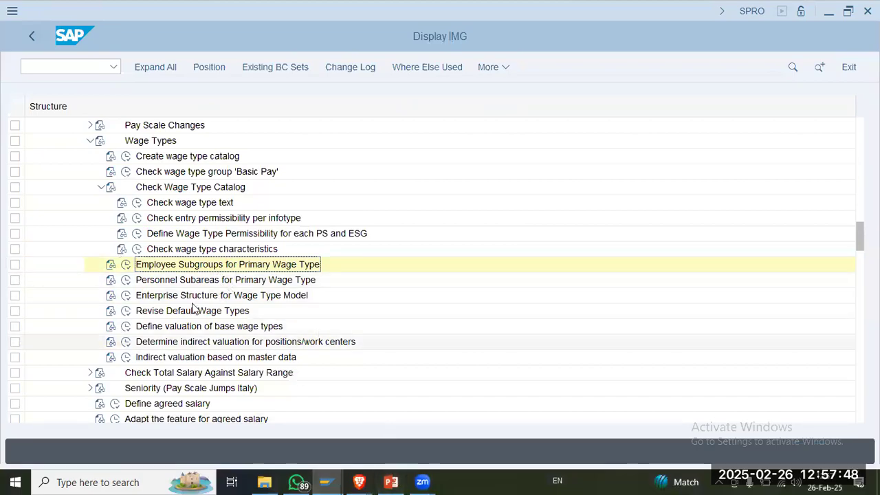
{"action": "left_click", "coordinate": [127, 280]}
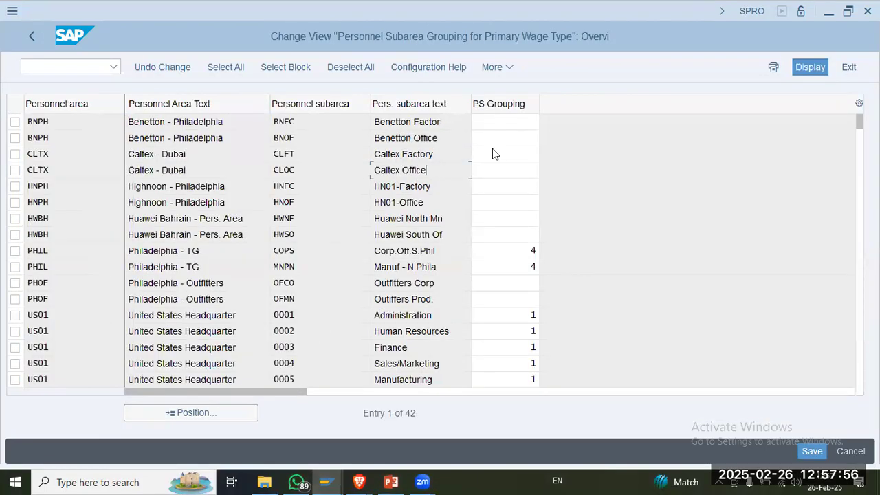
Step: Read the field help on the PS grouping of Caltex Factory, including its use, and close the help
{"action": "left_click", "coordinate": [501, 153]}
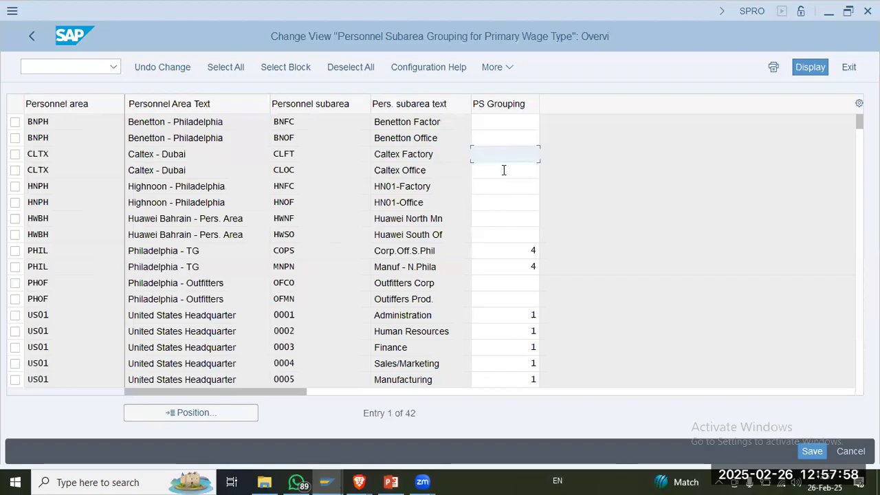
{"action": "key", "text": "F4"}
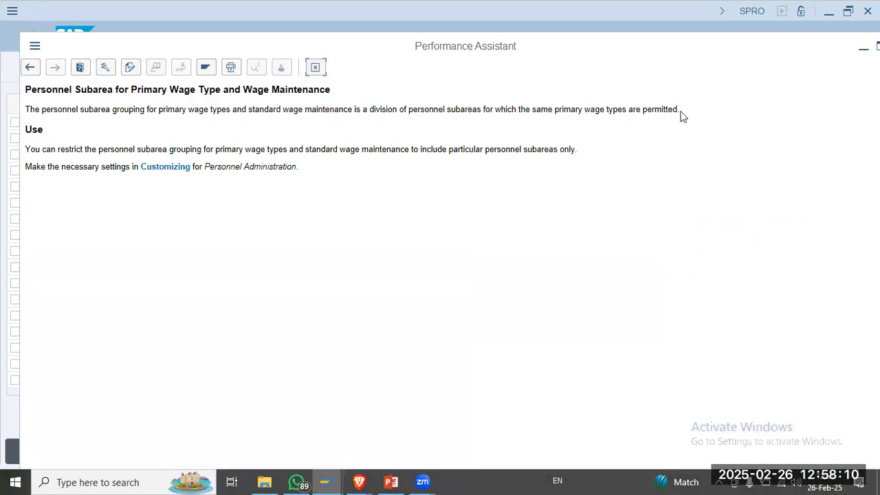
{"action": "left_click_drag", "start_coordinate": [139, 149], "coordinate": [363, 150]}
{"action": "left_click", "coordinate": [440, 151]}
{"action": "left_click_drag", "start_coordinate": [242, 153], "coordinate": [335, 151]}
{"action": "left_click", "coordinate": [389, 152]}
{"action": "left_click", "coordinate": [318, 69]}
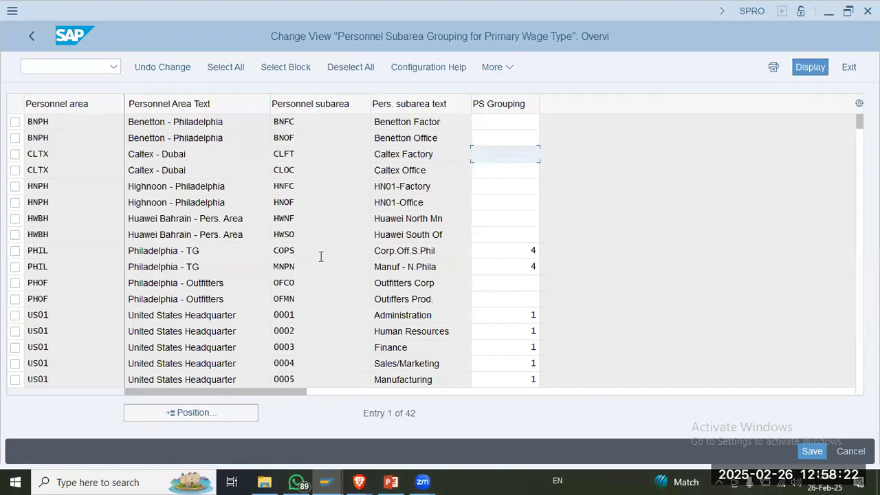
Step: Set the PS grouping to 4 for Caltex Factory and Caltex Office, and save under the CALTEX - HCM Config customizing request
{"action": "left_click", "coordinate": [308, 253]}
{"action": "left_click", "coordinate": [533, 268]}
{"action": "type", "text": "4"}
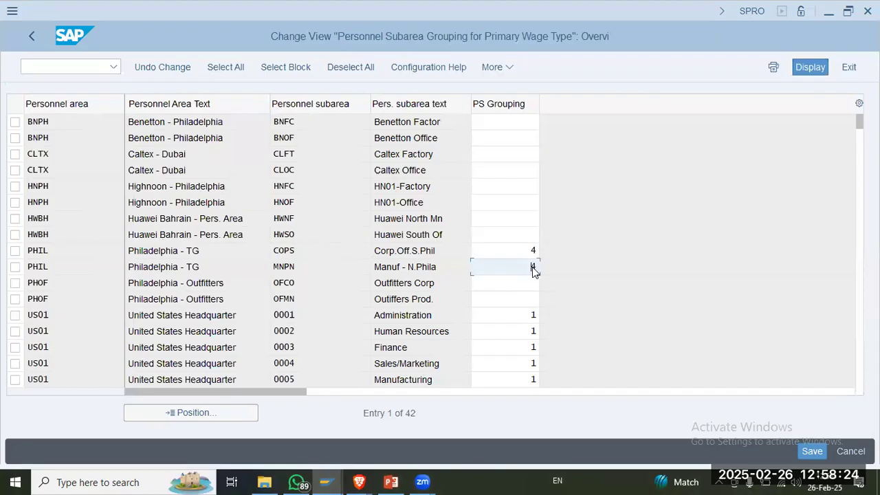
{"action": "left_click", "coordinate": [501, 161]}
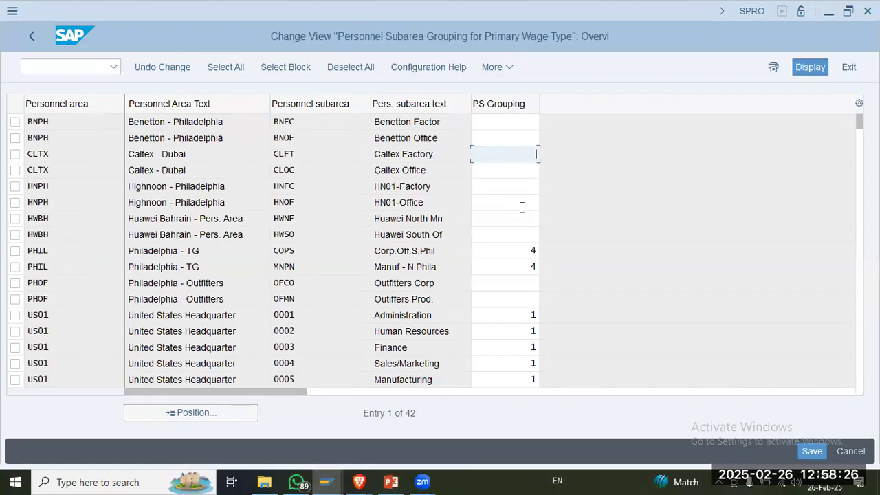
{"action": "type", "text": "4"}
{"action": "key", "text": "Down"}
{"action": "type", "text": "4"}
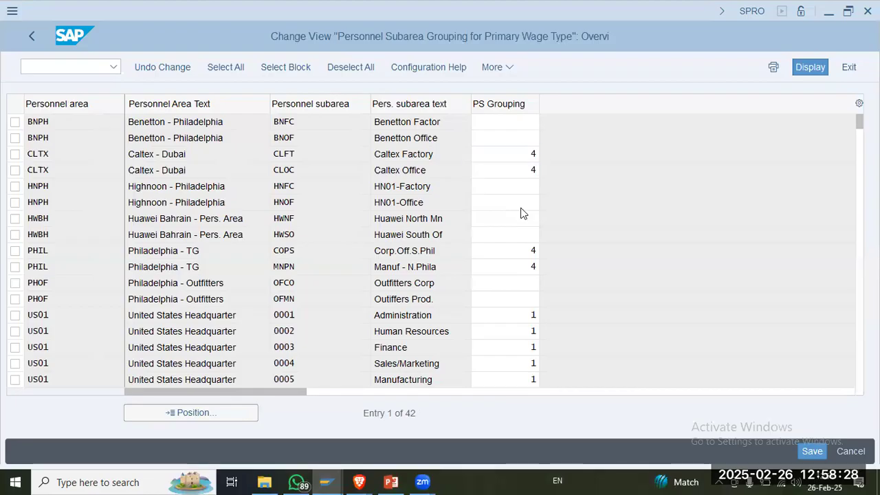
{"action": "left_click", "coordinate": [811, 451]}
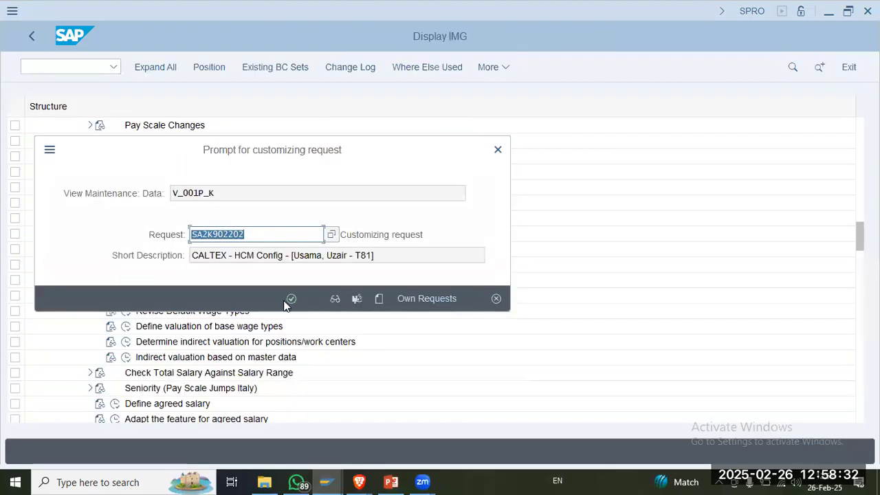
{"action": "left_click", "coordinate": [291, 299]}
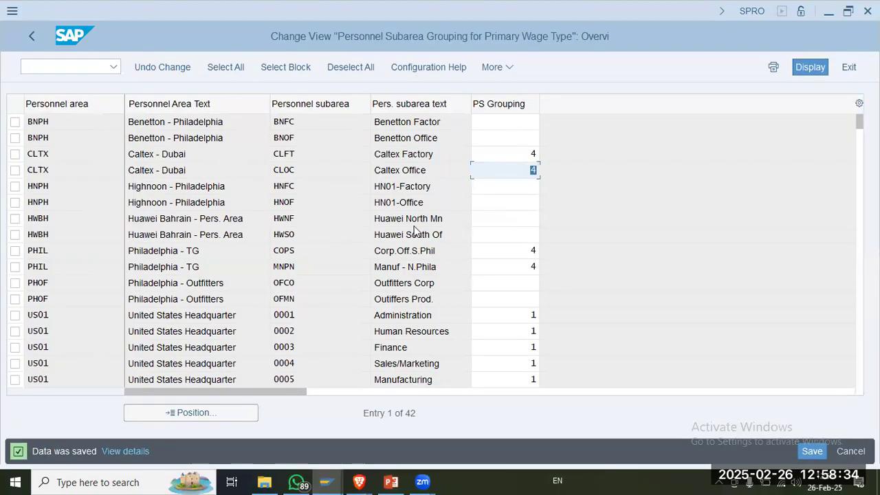
Step: Return to the IMG structure, review the employee subgroup grouping notes on slide 6 in PowerPoint, and switch back to SAP
{"action": "left_click", "coordinate": [501, 251]}
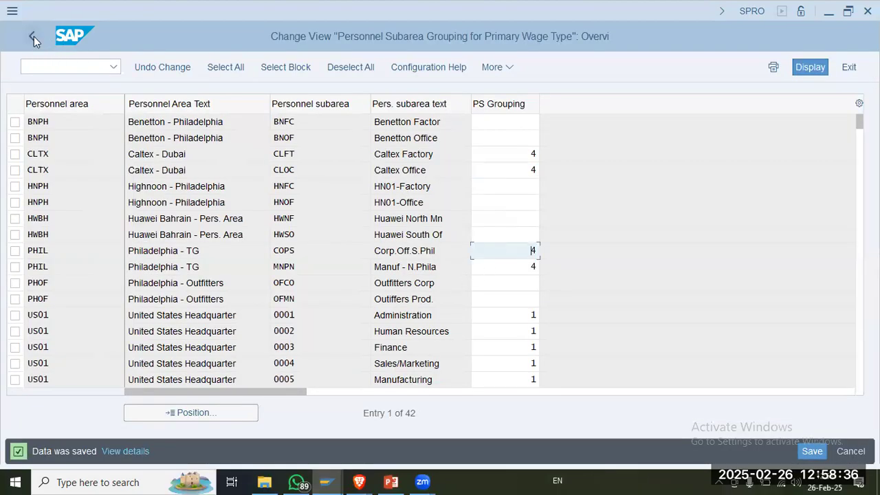
{"action": "key", "text": "alt+Tab"}
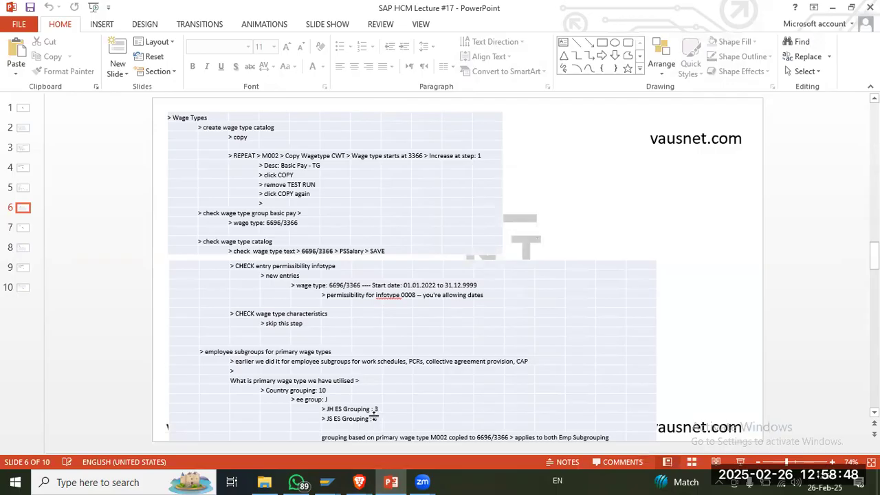
{"action": "key", "text": "alt+Tab"}
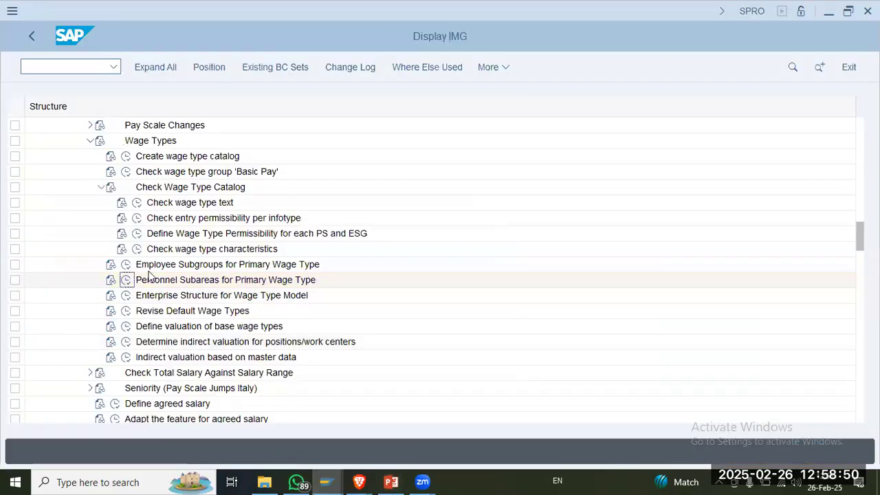
{"action": "key", "text": "alt+Tab"}
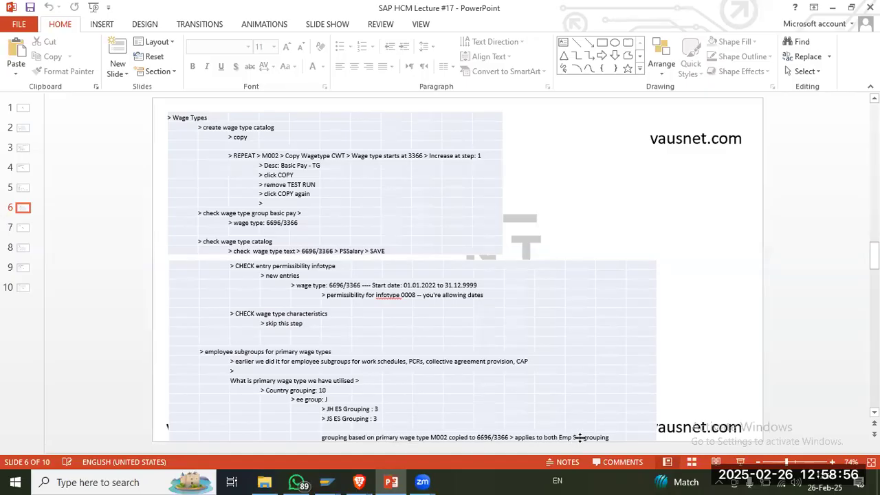
{"action": "key", "text": "alt+Tab"}
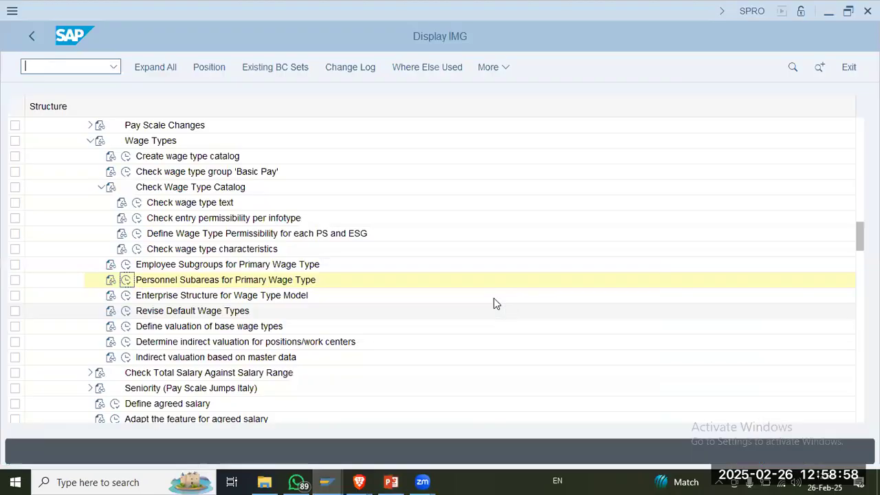
Step: Execute Personnel Subareas for Primary Wage Type again, consult slides 7 and 8 in PowerPoint, and switch back to SAP
{"action": "left_click", "coordinate": [126, 280]}
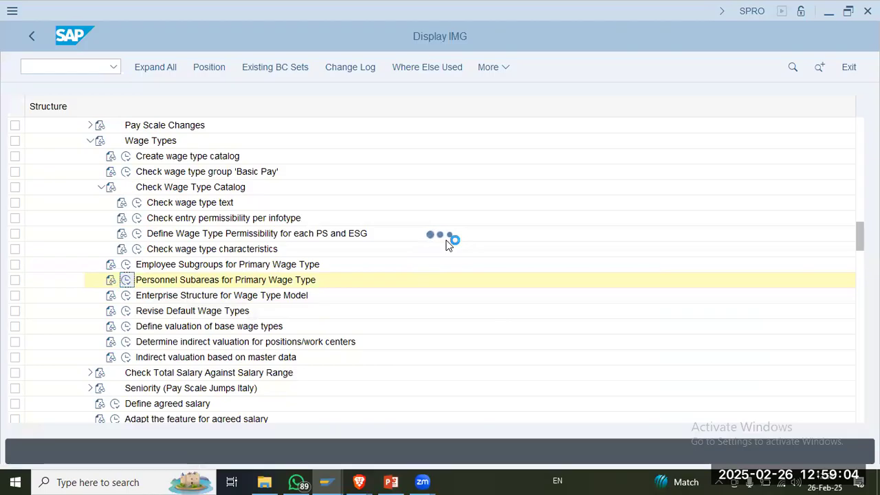
{"action": "key", "text": "alt+Tab"}
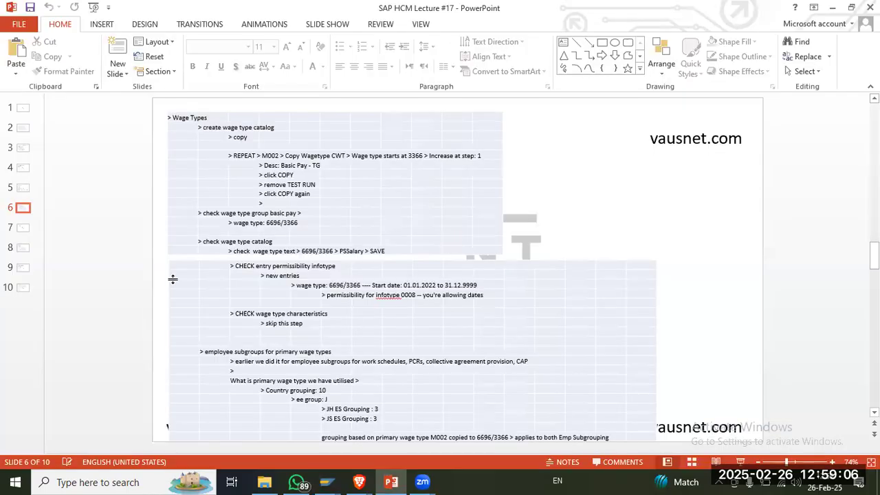
{"action": "left_click", "coordinate": [21, 234]}
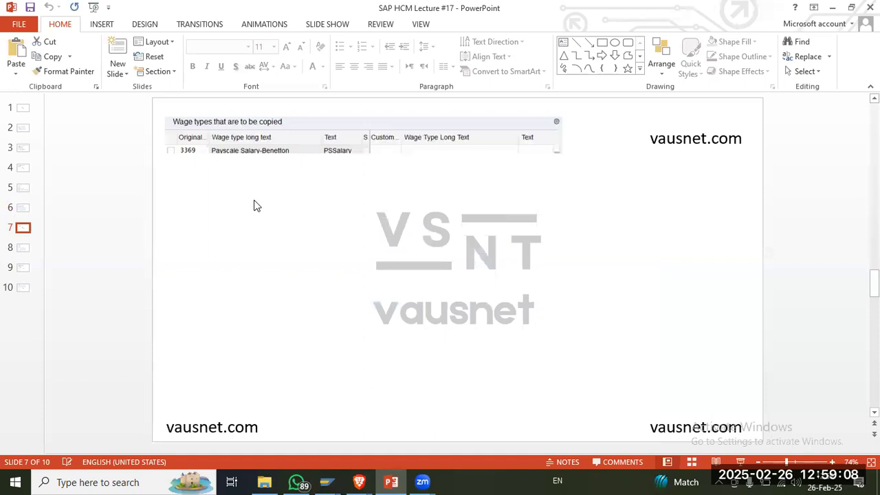
{"action": "left_click", "coordinate": [337, 151]}
{"action": "left_click", "coordinate": [16, 248]}
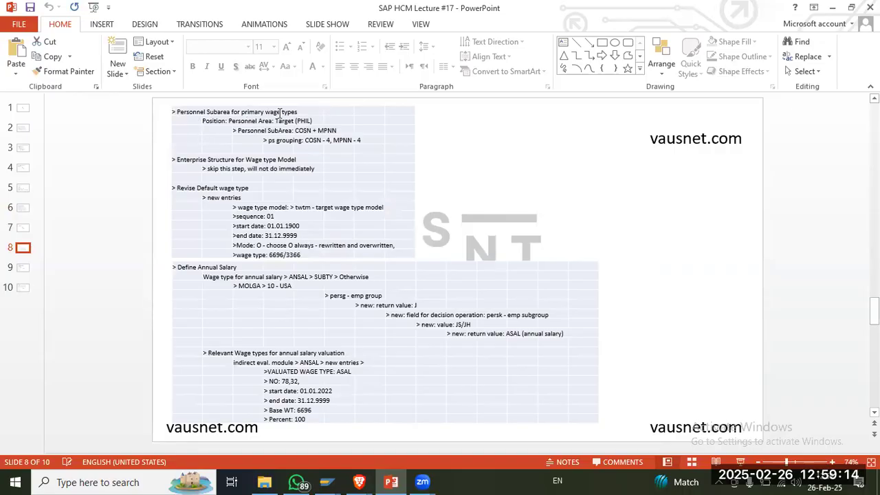
{"action": "key", "text": "alt+Tab"}
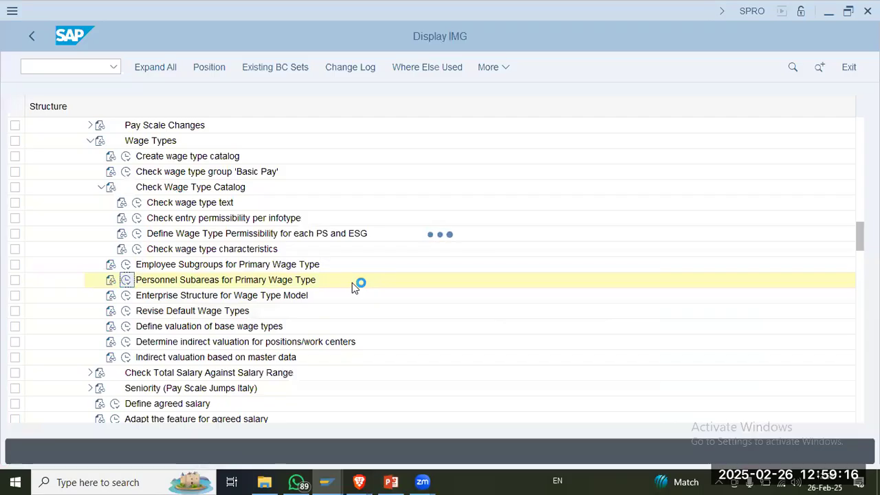